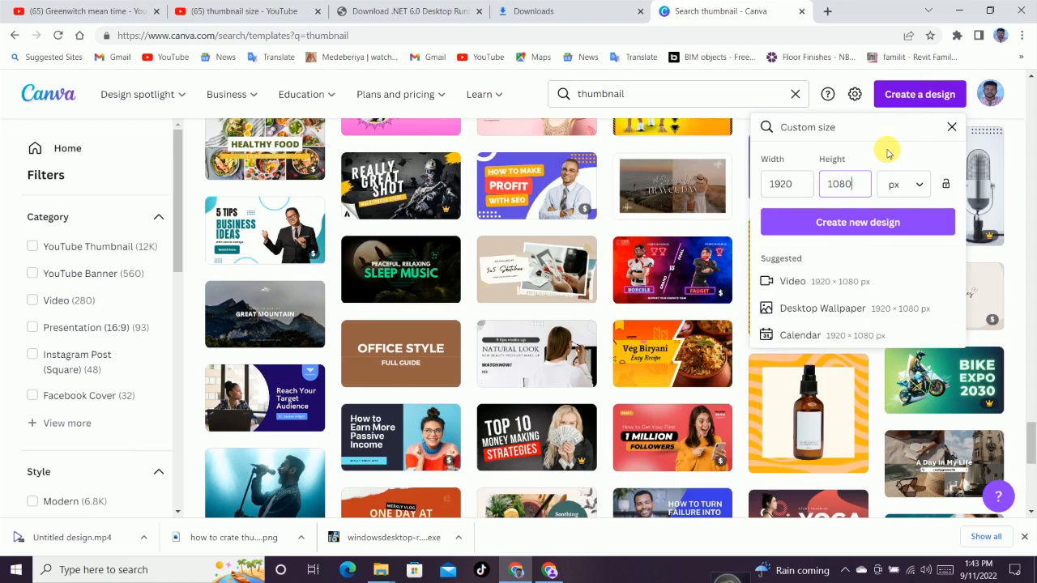
# Open the Canva home page in a new browser tab
pyautogui.click(867, 220)
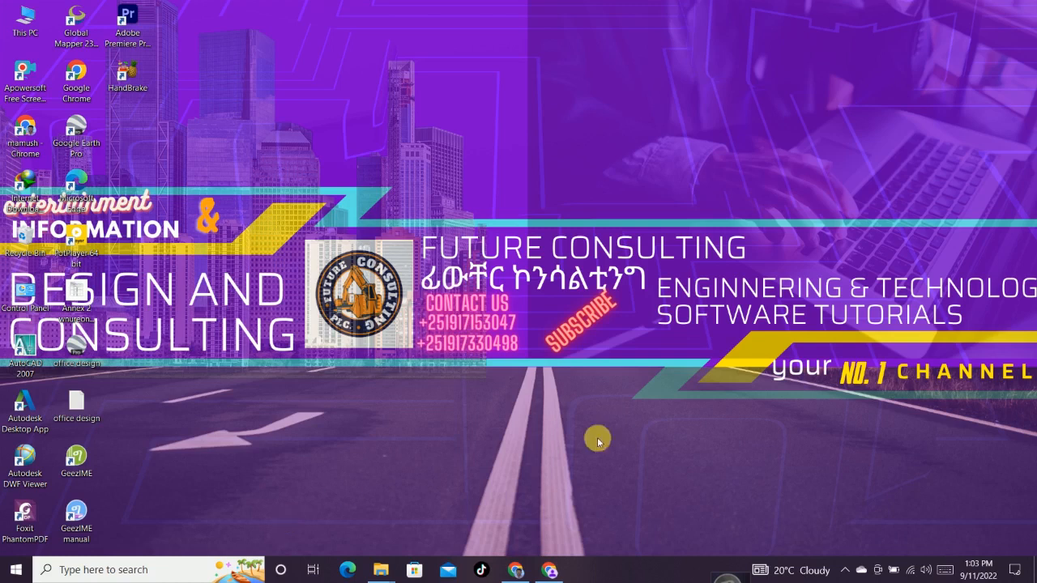
pyautogui.click(514, 571)
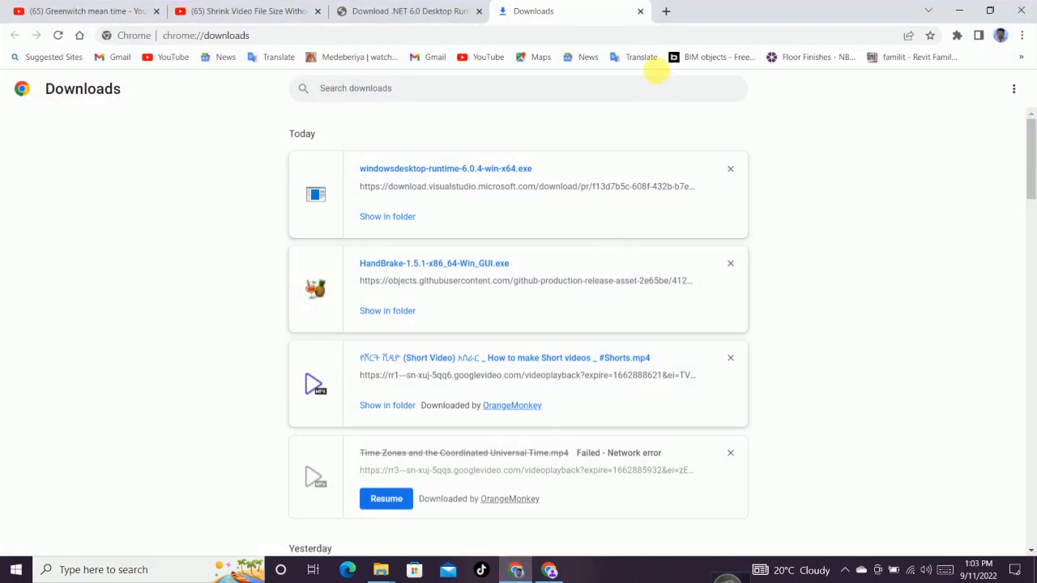
pyautogui.click(667, 11)
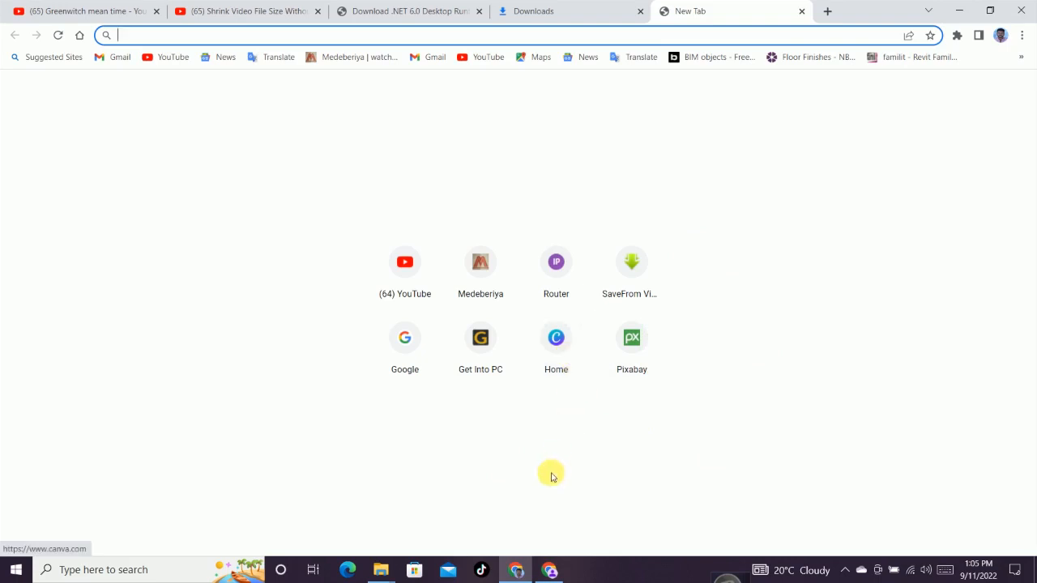
pyautogui.click(556, 373)
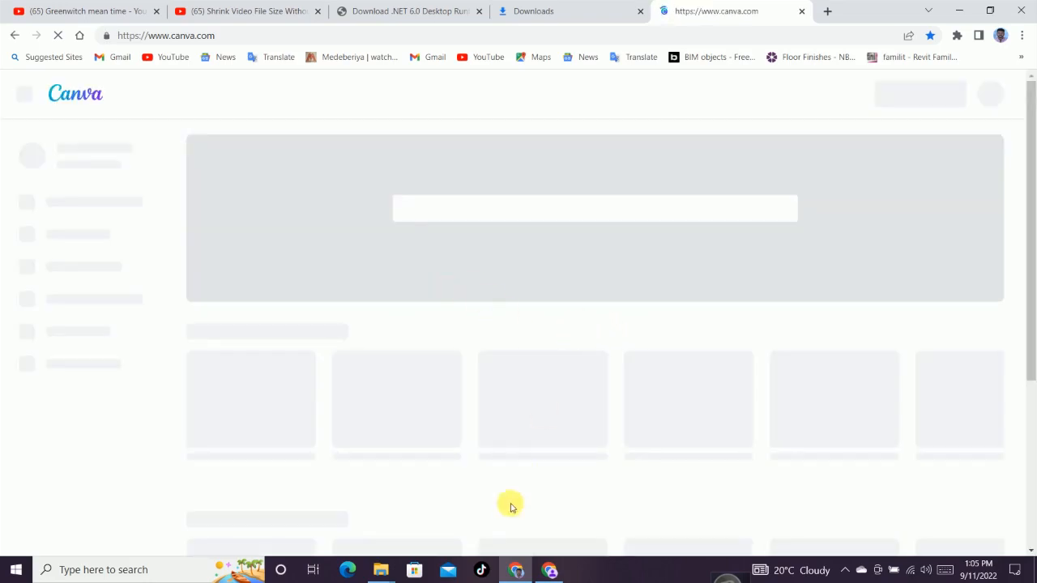
# Search Canva's templates for thumbnail
pyautogui.click(825, 12)
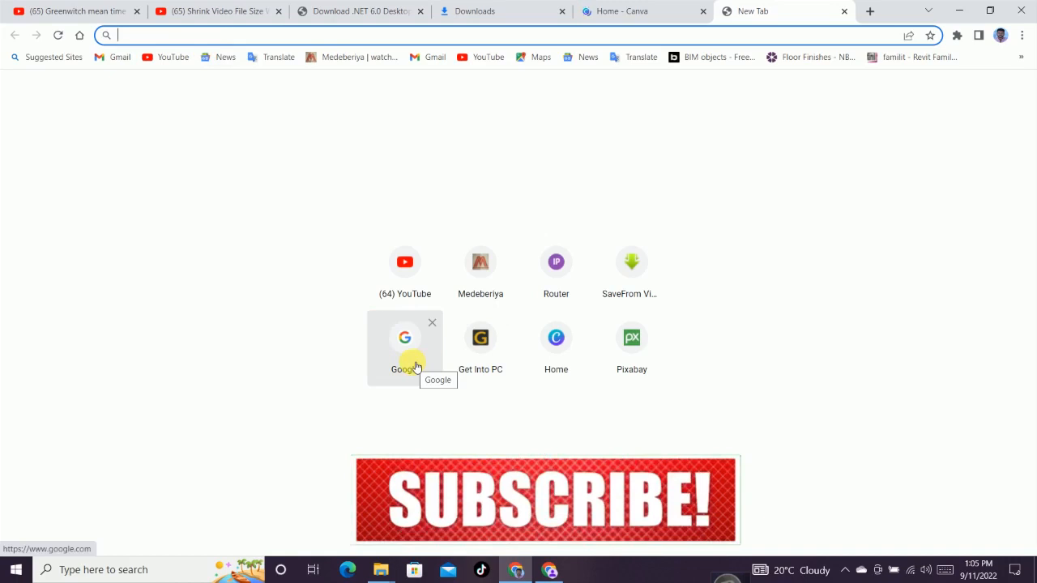
pyautogui.click(844, 11)
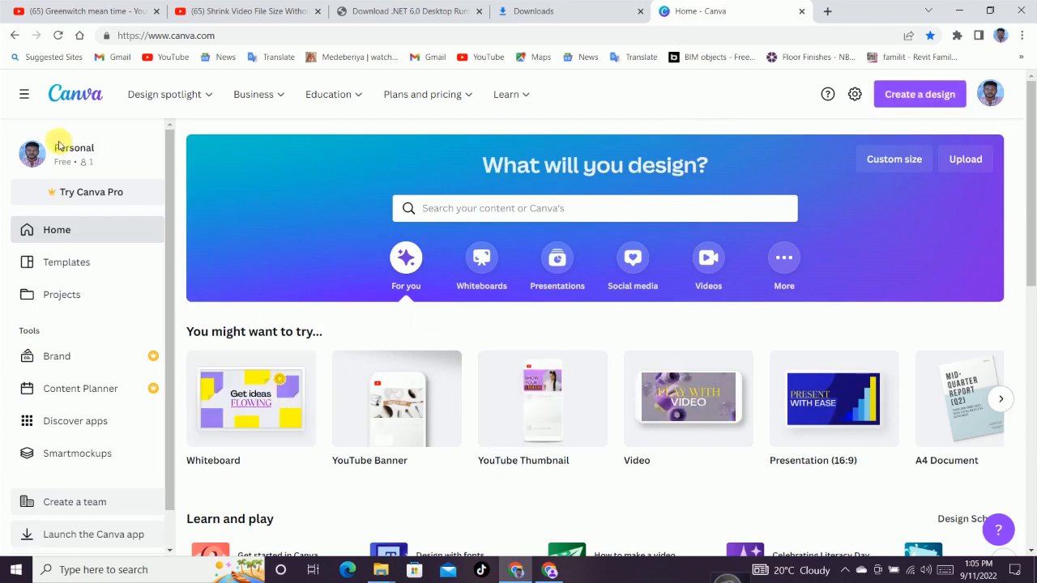
pyautogui.moveTo(148, 100)
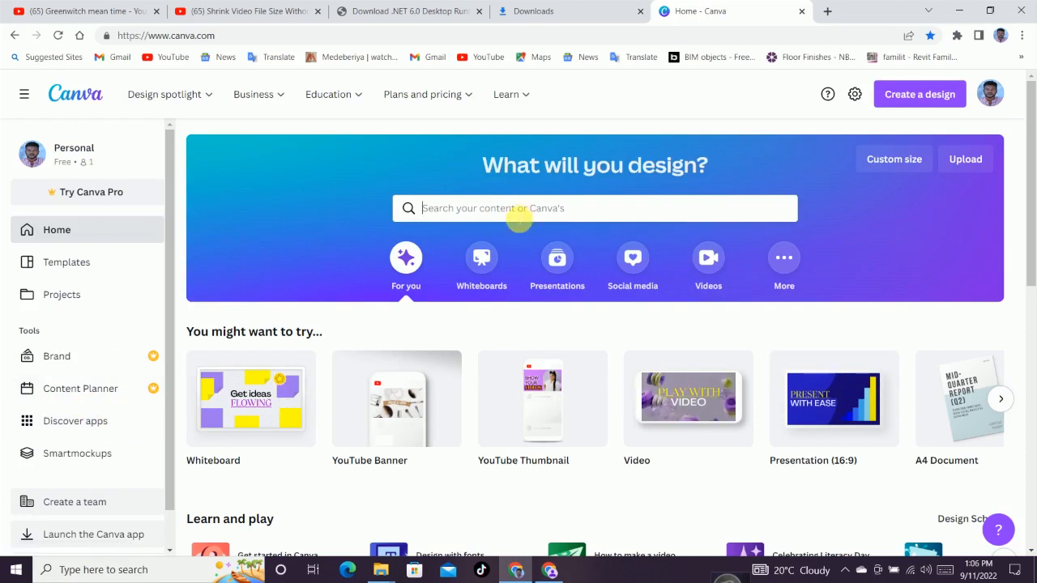
pyautogui.click(519, 215)
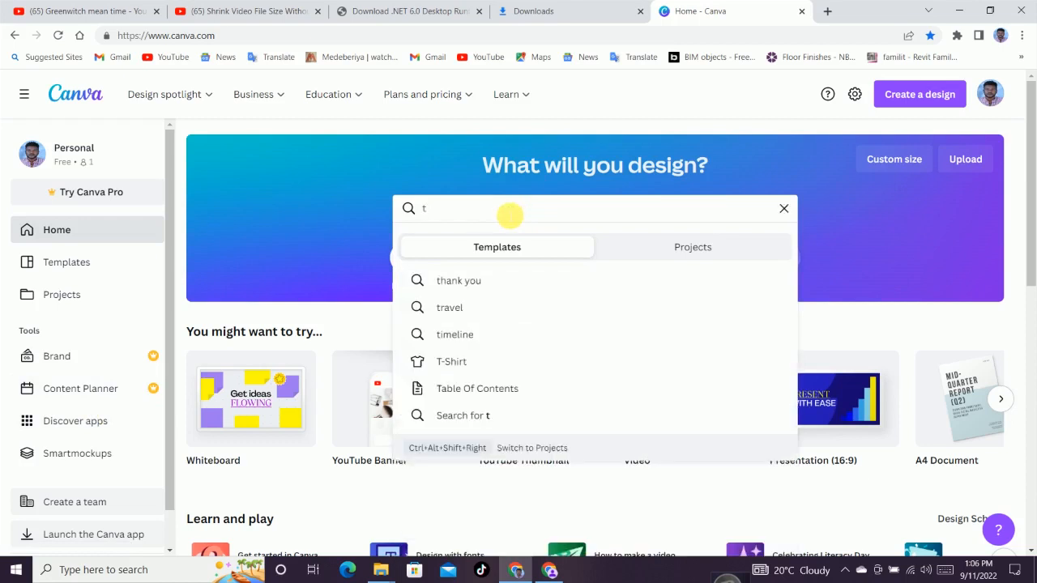
pyautogui.write('humb')
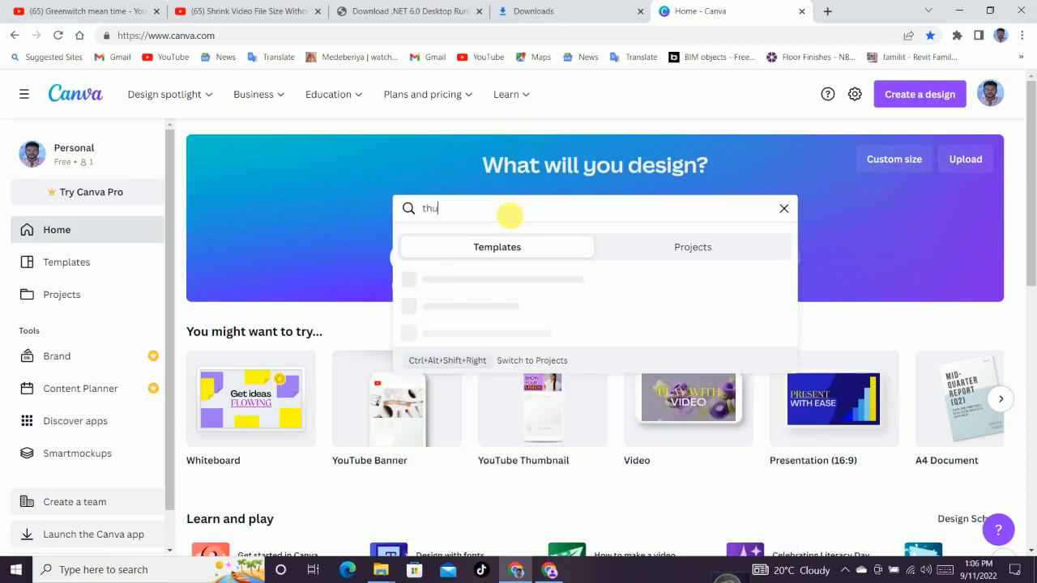
pyautogui.write('nail')
pyautogui.press('Return')
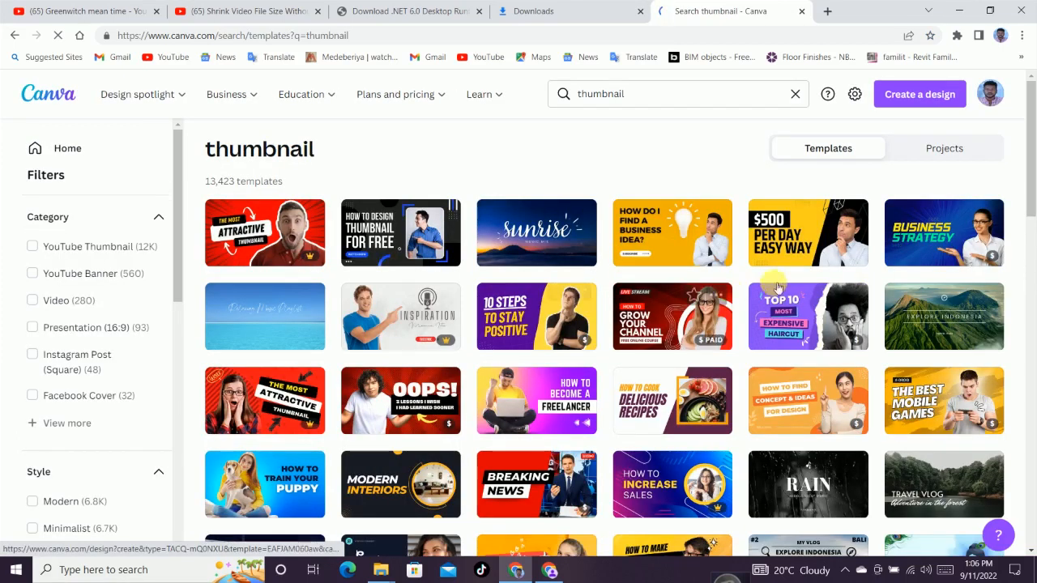
# Open the 'Reach Your Target Audience' thumbnail template from the search results
pyautogui.scroll(-1, 664, 417)
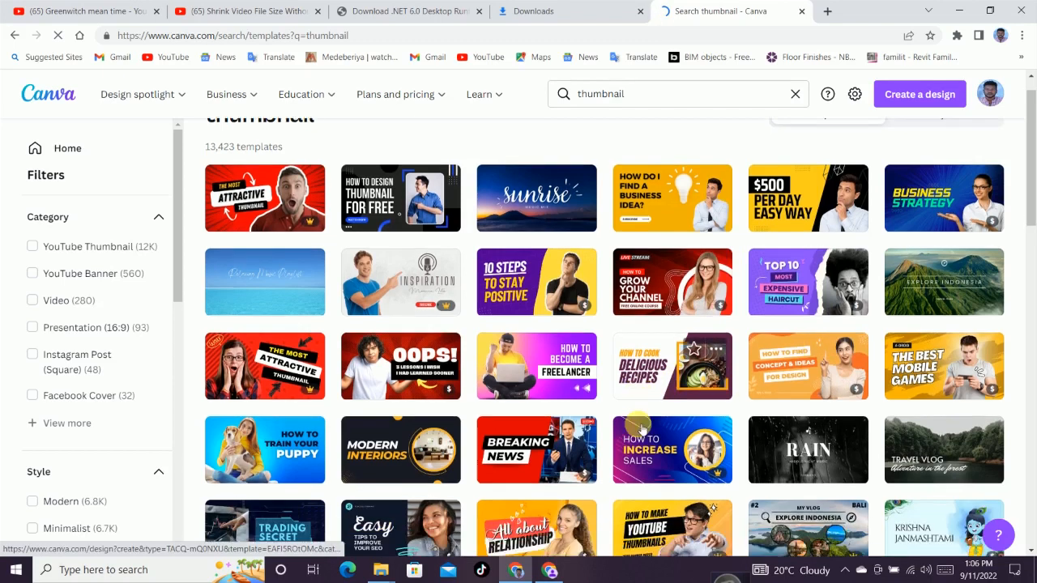
pyautogui.scroll(-1, 634, 418)
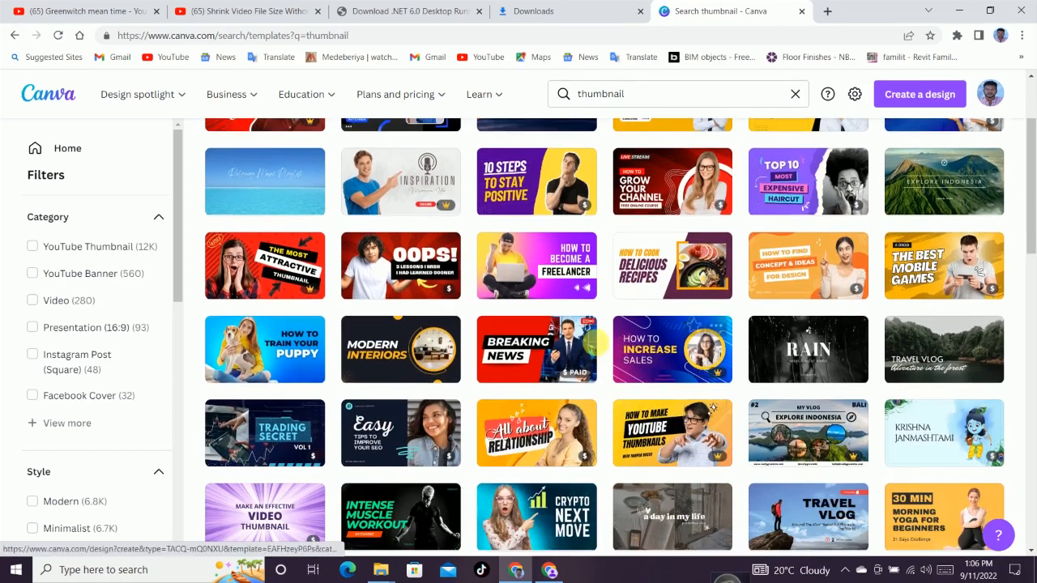
pyautogui.scroll(-1, 599, 347)
pyautogui.scroll(-4, 599, 347)
pyautogui.scroll(3, 599, 344)
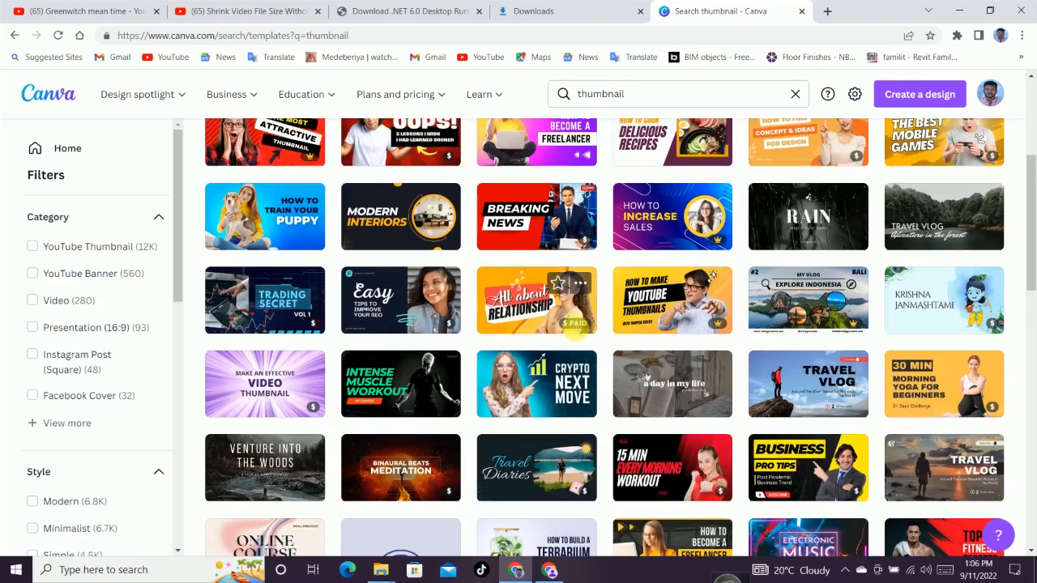
pyautogui.scroll(-2, 729, 320)
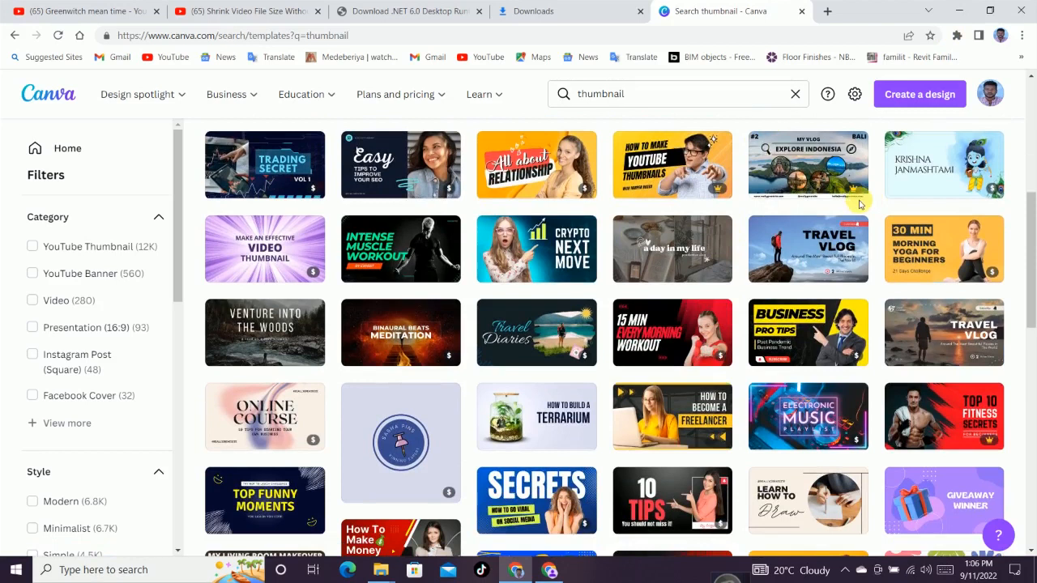
pyautogui.moveTo(857, 198)
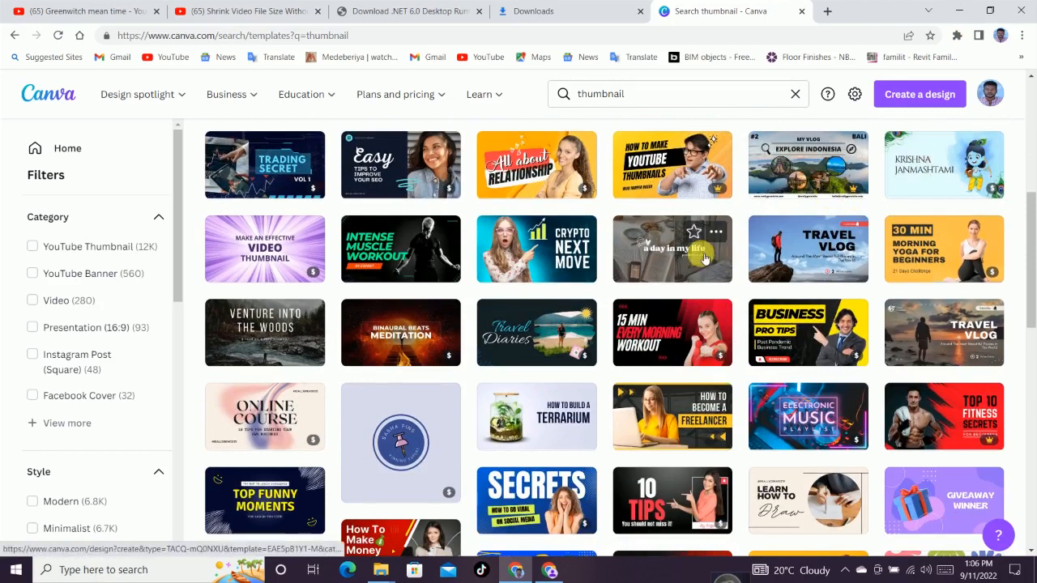
pyautogui.scroll(3, 701, 251)
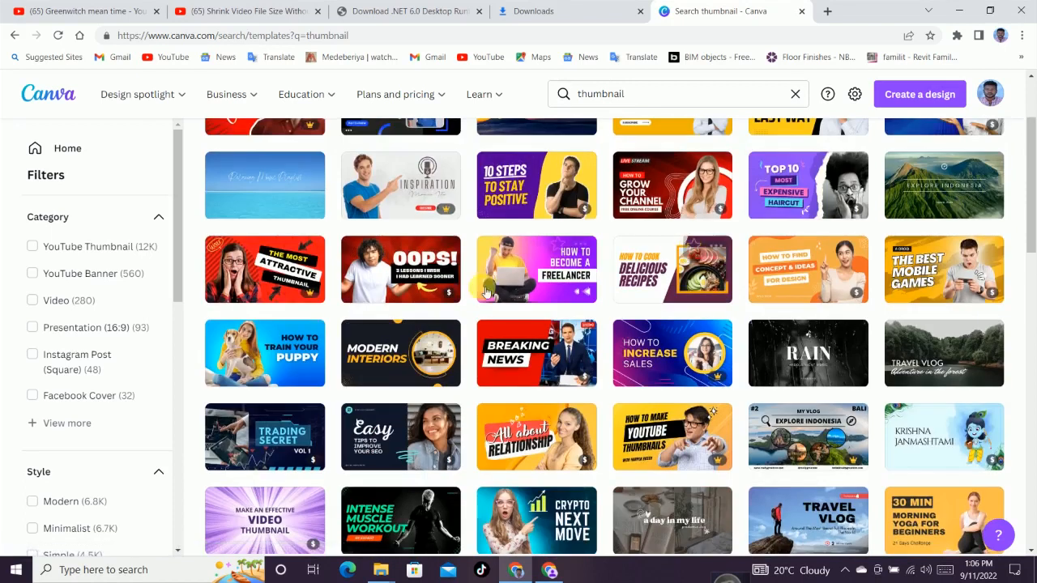
pyautogui.scroll(-3, 586, 260)
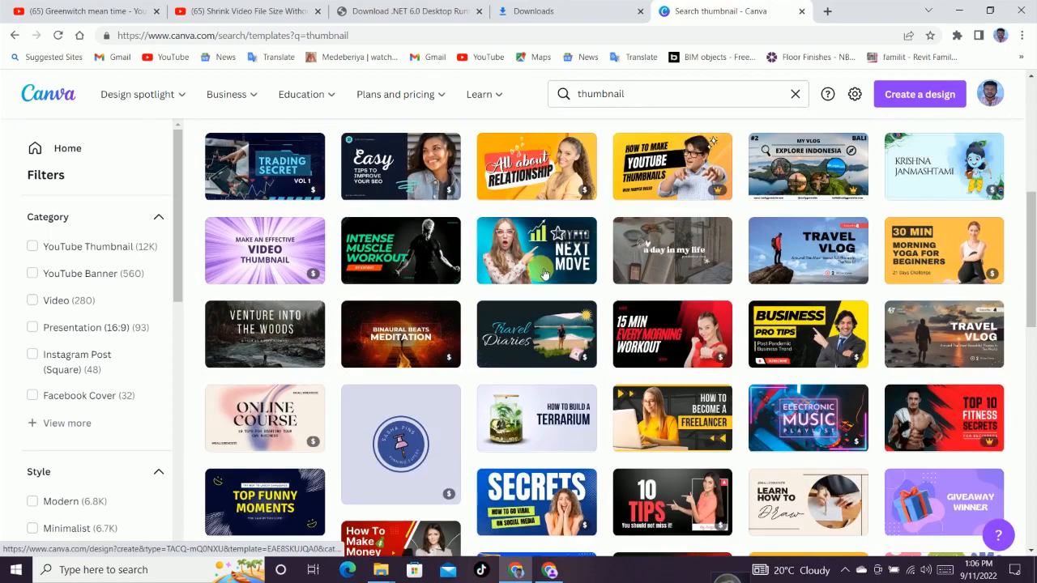
pyautogui.scroll(-1, 544, 272)
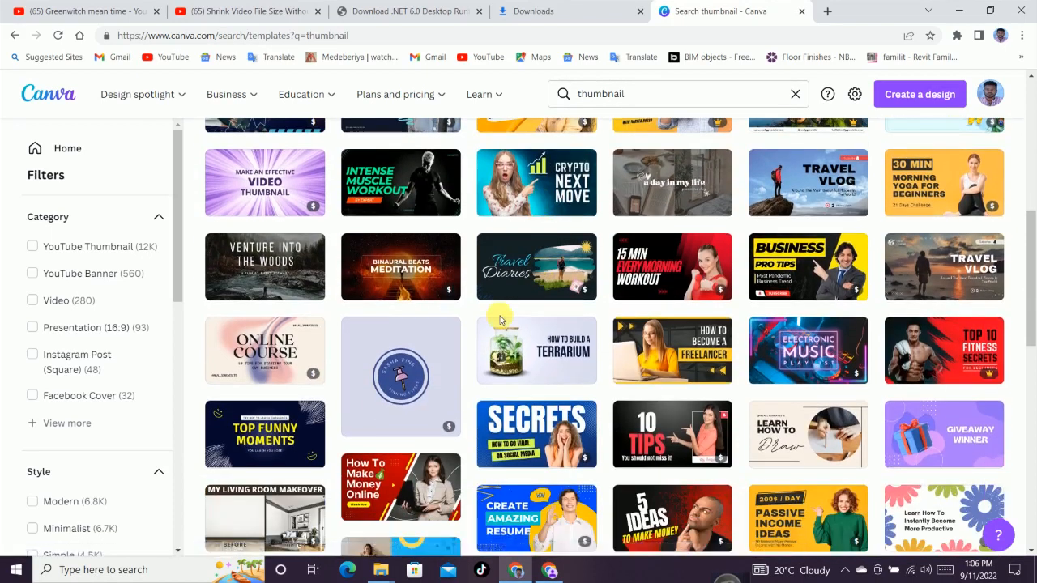
pyautogui.scroll(3, 496, 330)
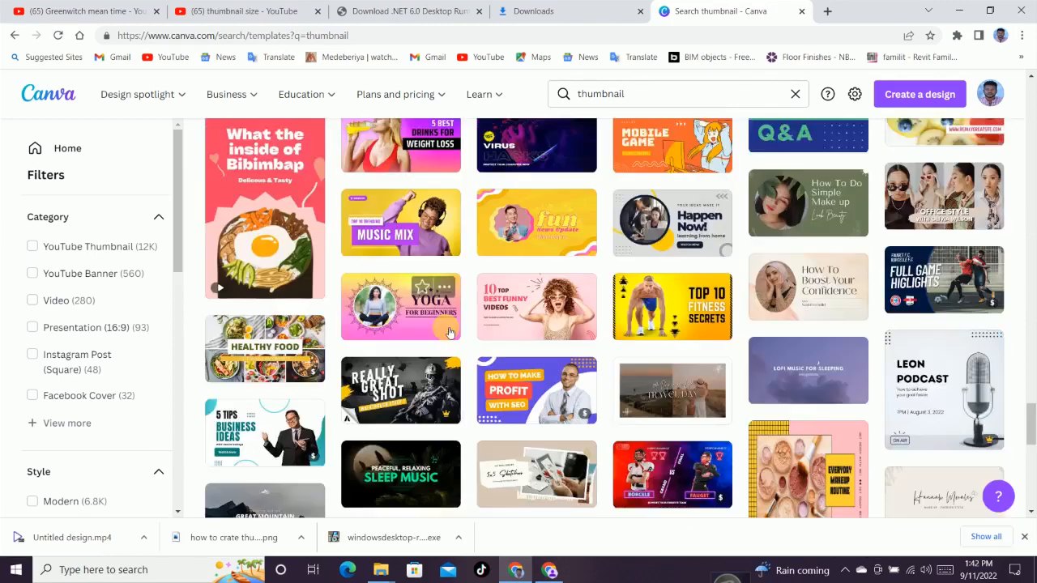
pyautogui.scroll(-2, 421, 344)
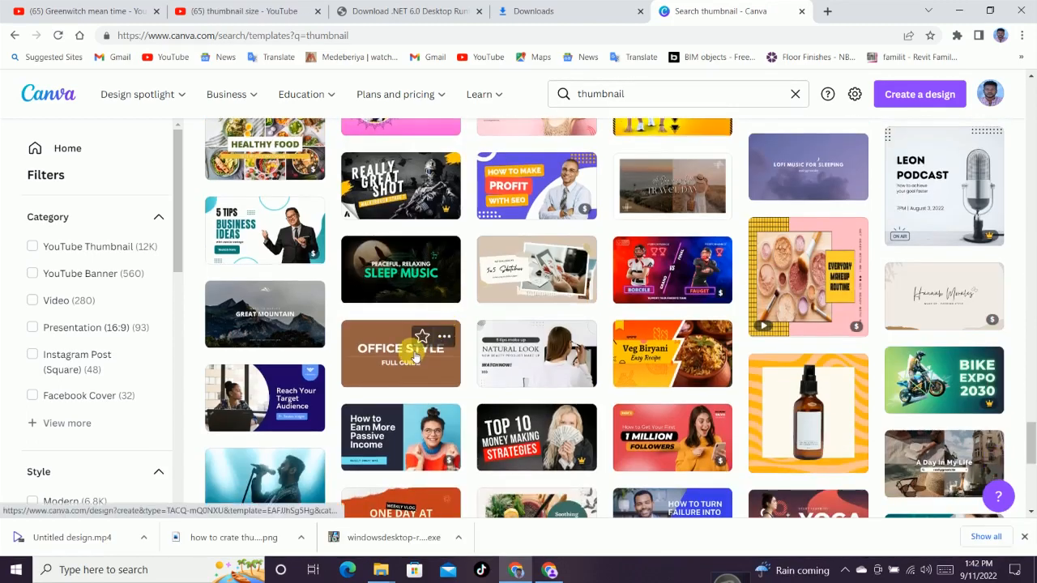
pyautogui.click(250, 394)
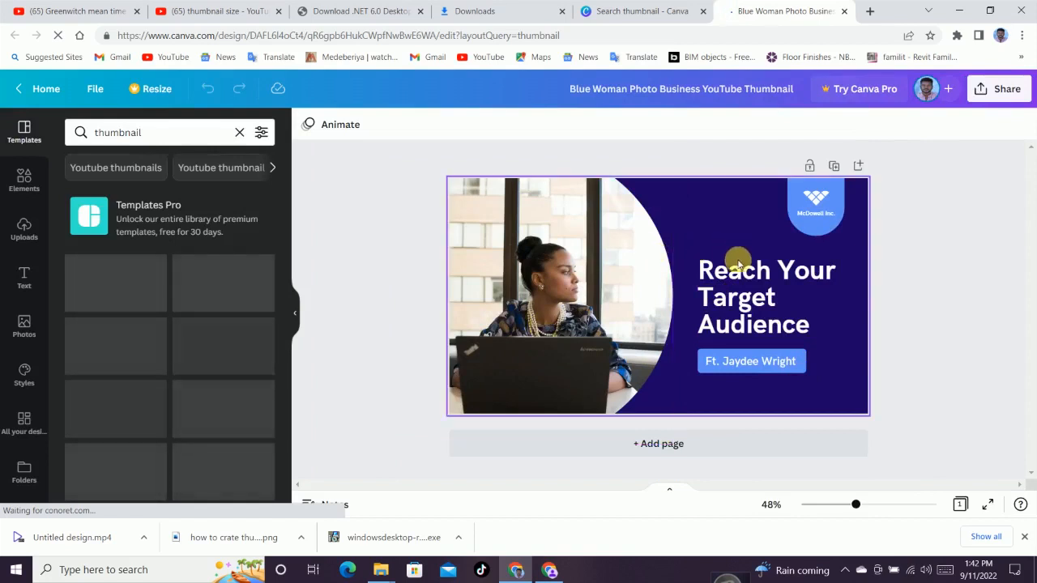
# Delete the 'Reach Your Target Audience' headline text from the template
pyautogui.click(602, 259)
pyautogui.click(777, 278)
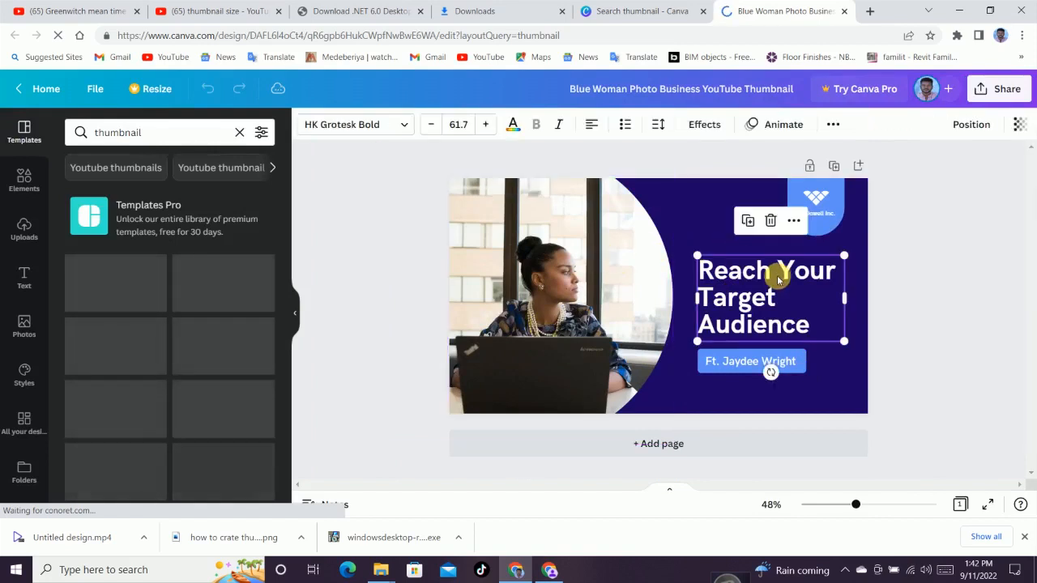
pyautogui.click(770, 220)
# Delete the woman's photo from the image frame, keeping the frame
pyautogui.click(563, 239)
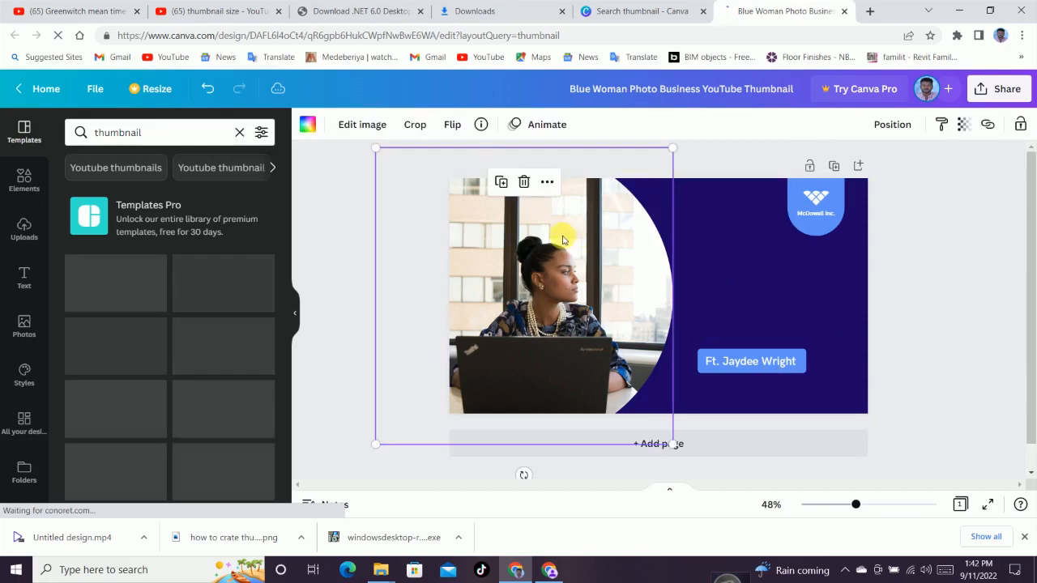
pyautogui.click(524, 182)
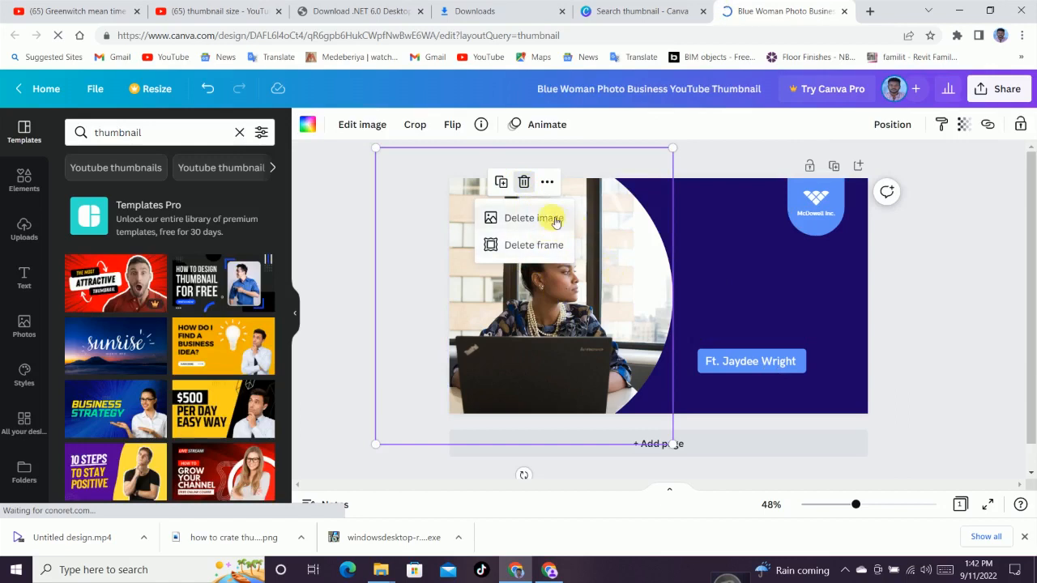
pyautogui.click(553, 218)
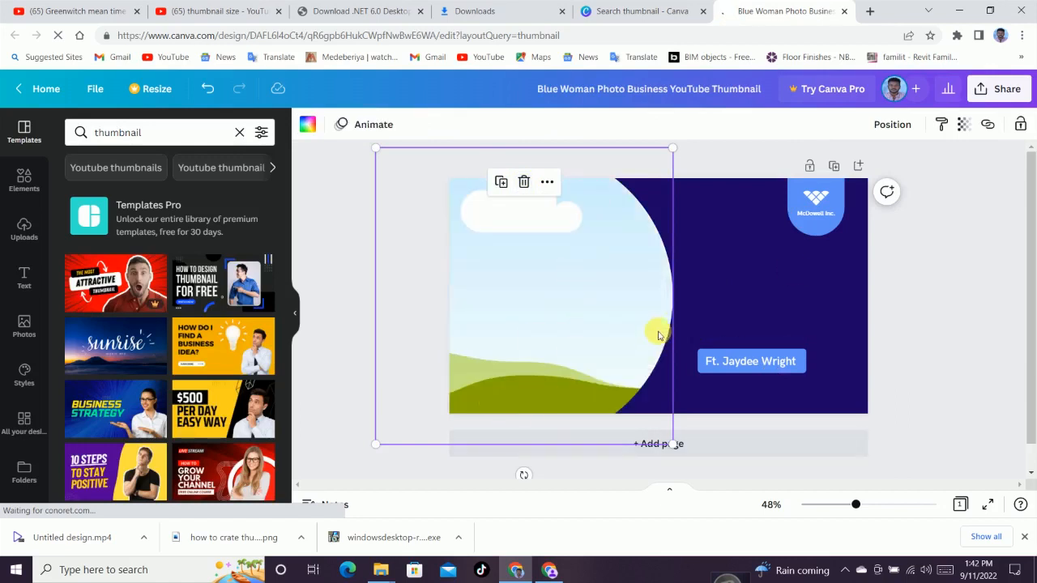
# Look through the Uploads and Elements panels
pyautogui.click(764, 270)
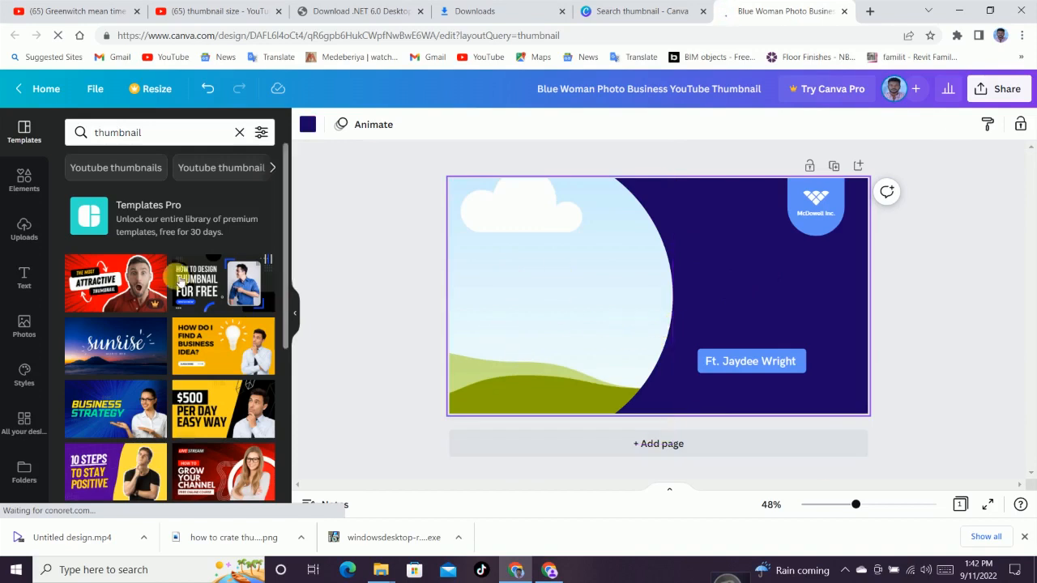
pyautogui.click(24, 226)
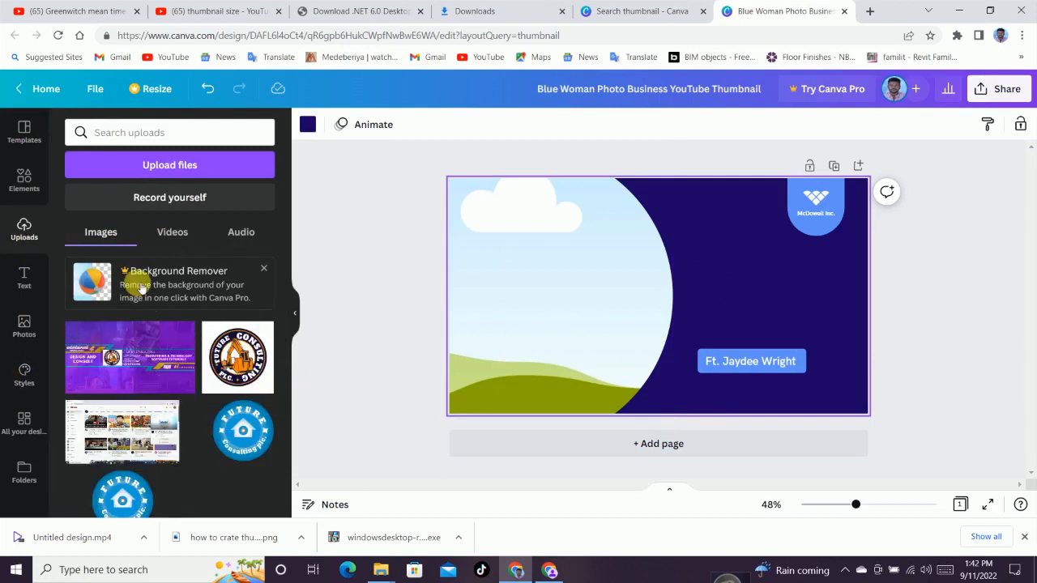
pyautogui.click(27, 180)
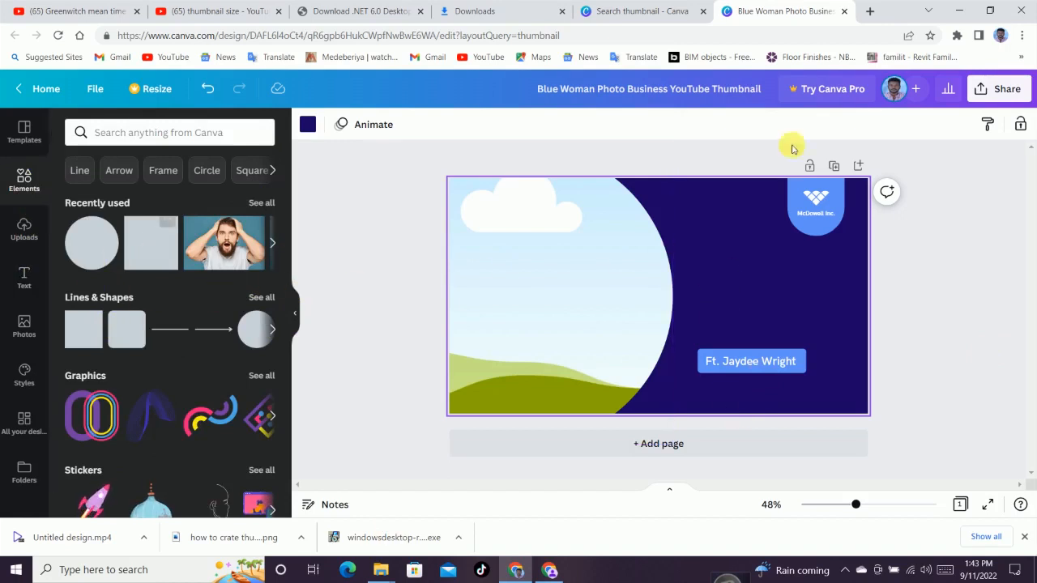
# Return to the template search page and create a new custom-size design of 1920 by 1080 px
pyautogui.click(844, 11)
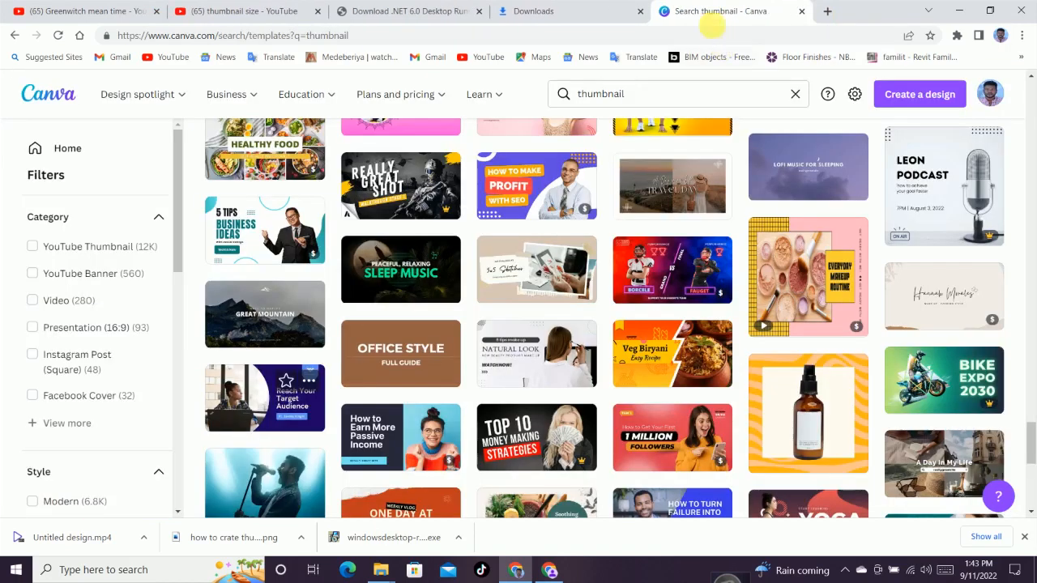
pyautogui.click(915, 94)
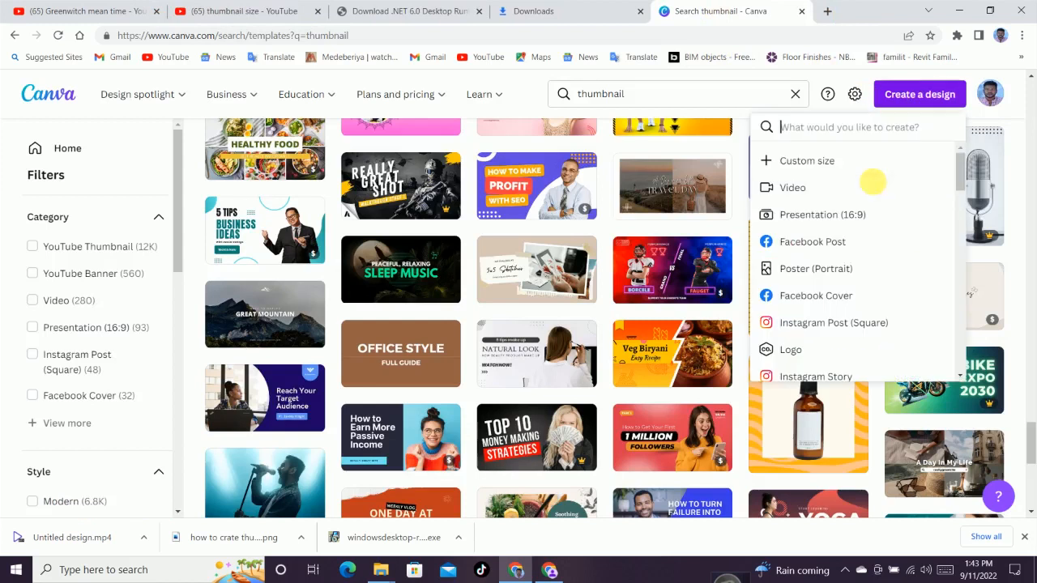
pyautogui.click(847, 166)
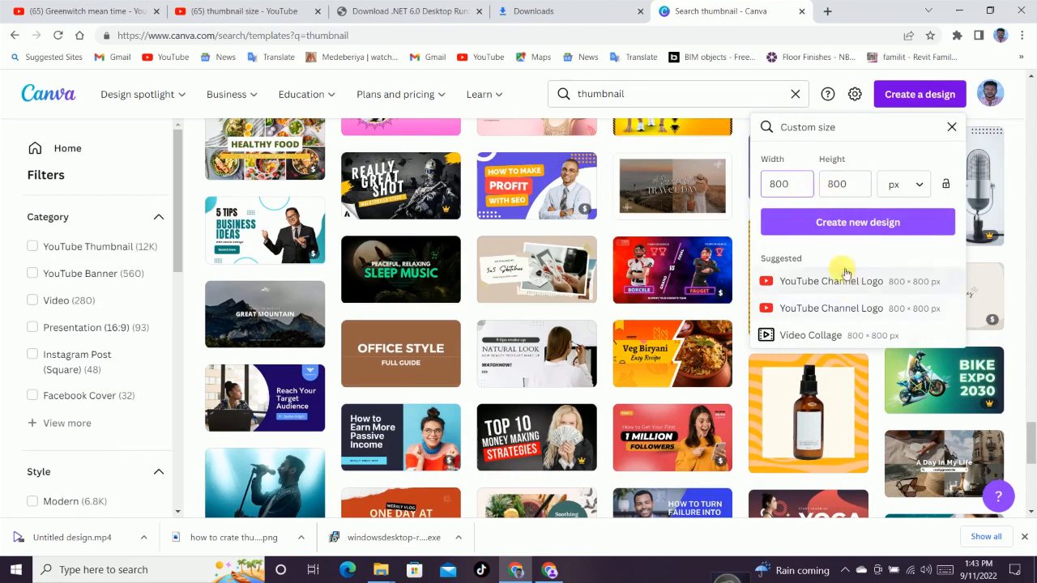
pyautogui.moveTo(798, 185); pyautogui.dragTo(775, 185)
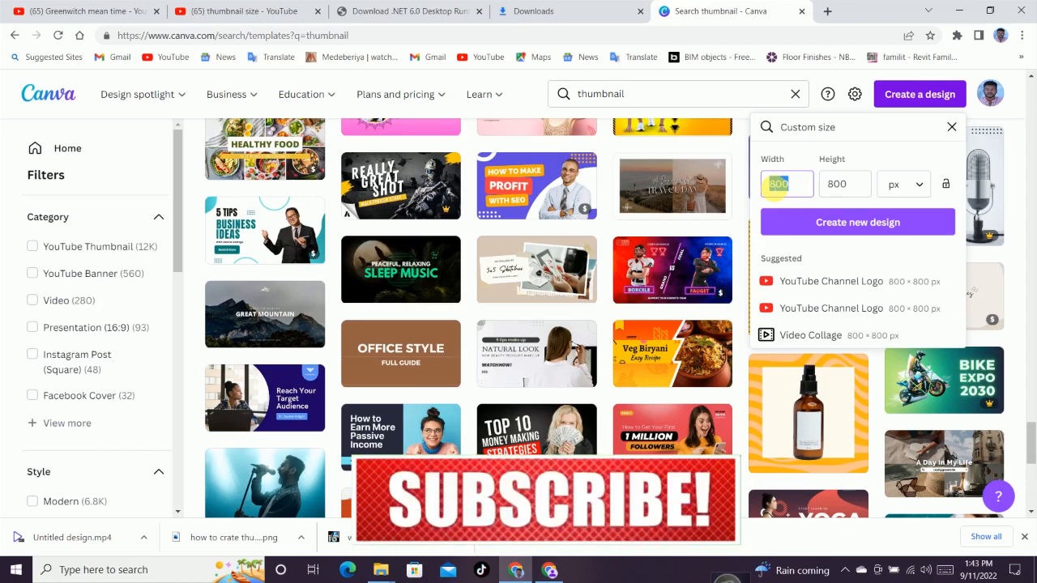
pyautogui.write('1')
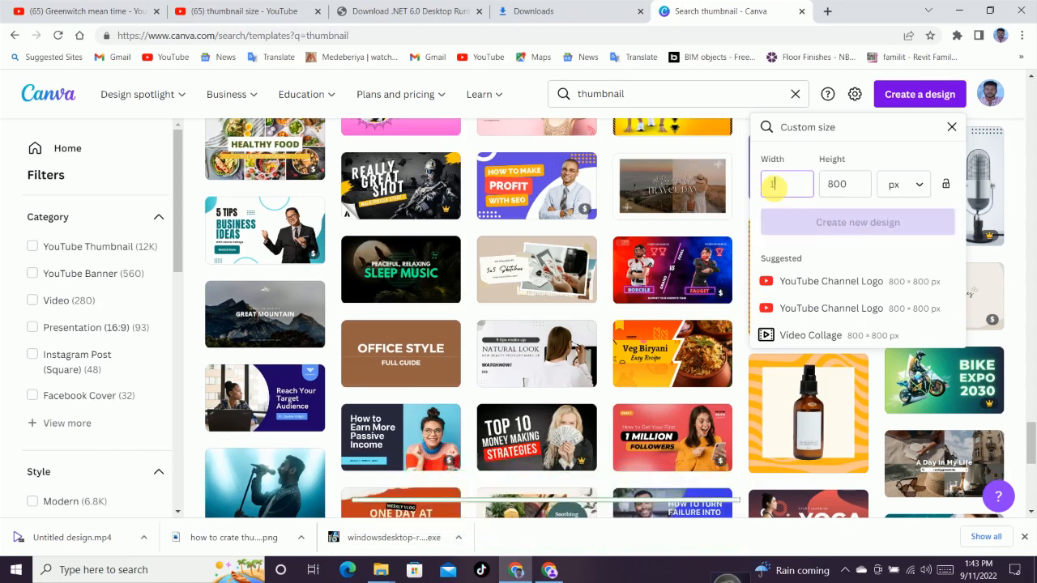
pyautogui.write('920')
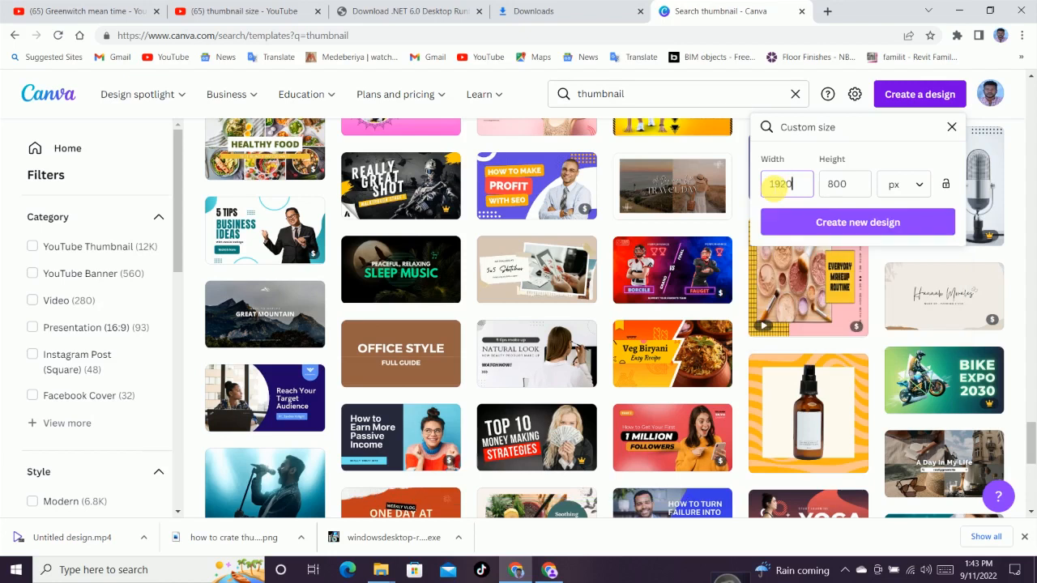
pyautogui.click(825, 189)
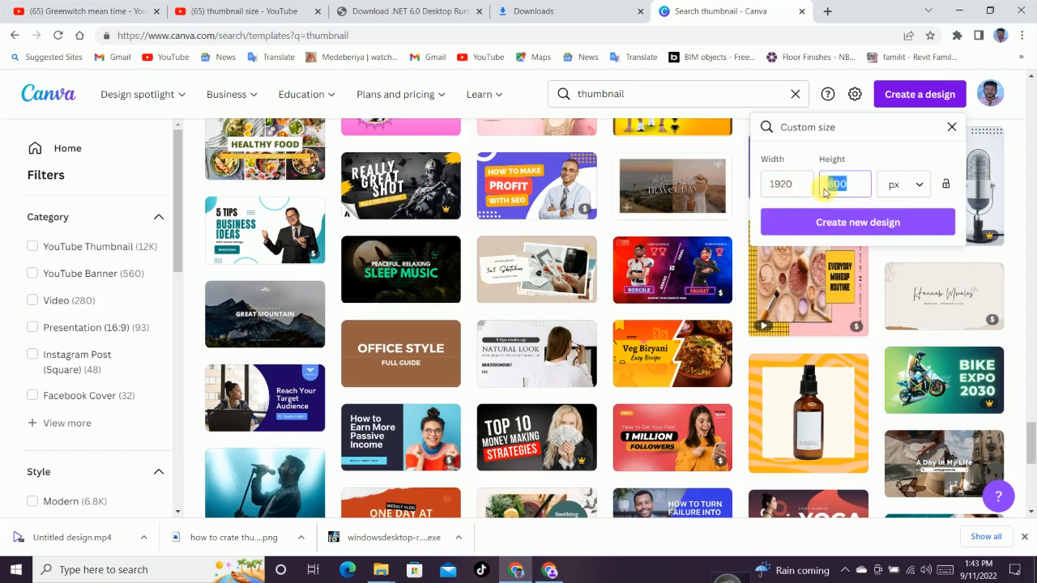
pyautogui.write('10')
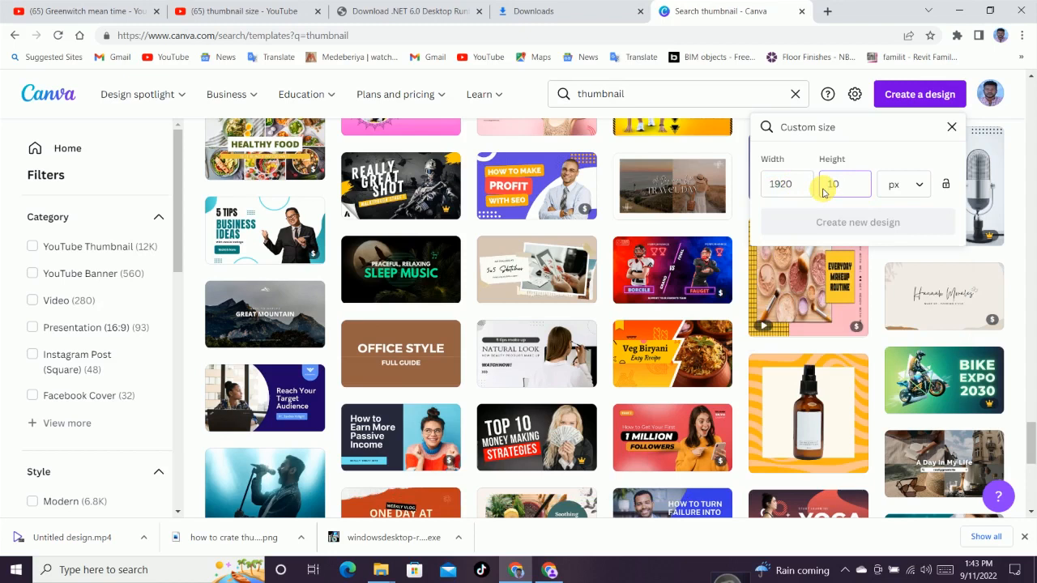
pyautogui.write('8')
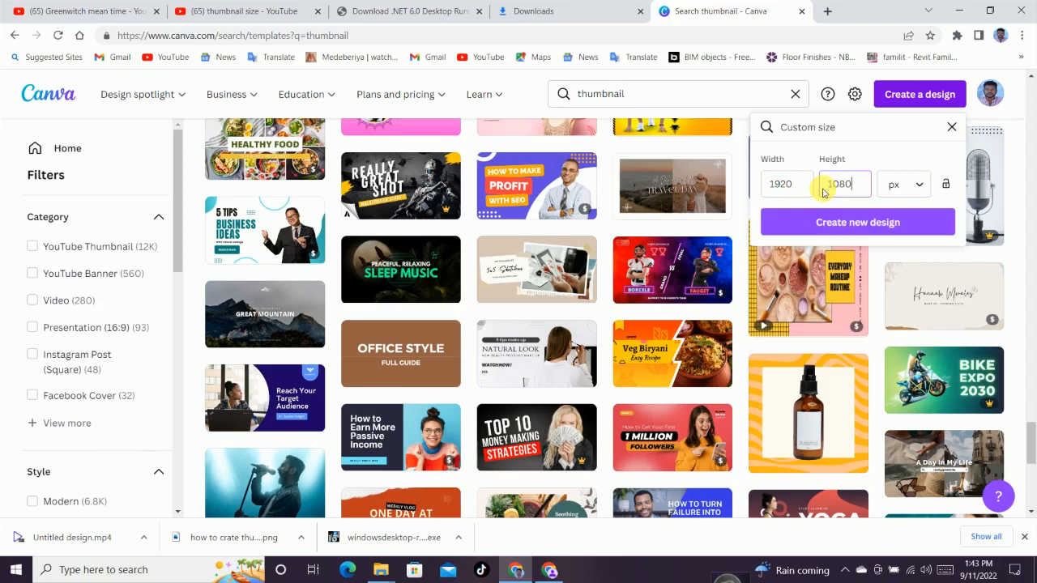
pyautogui.write('0')
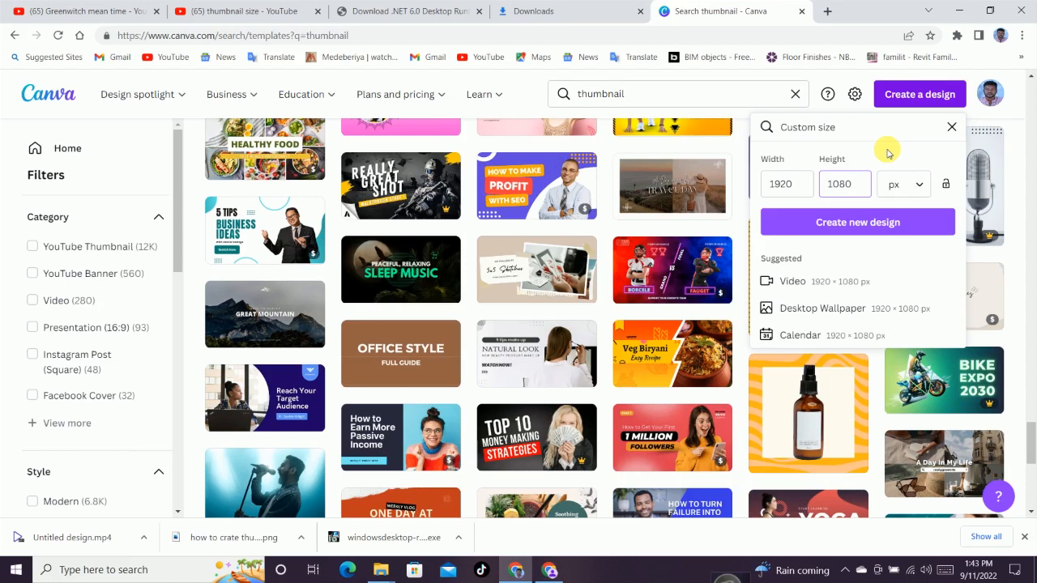
pyautogui.click(863, 221)
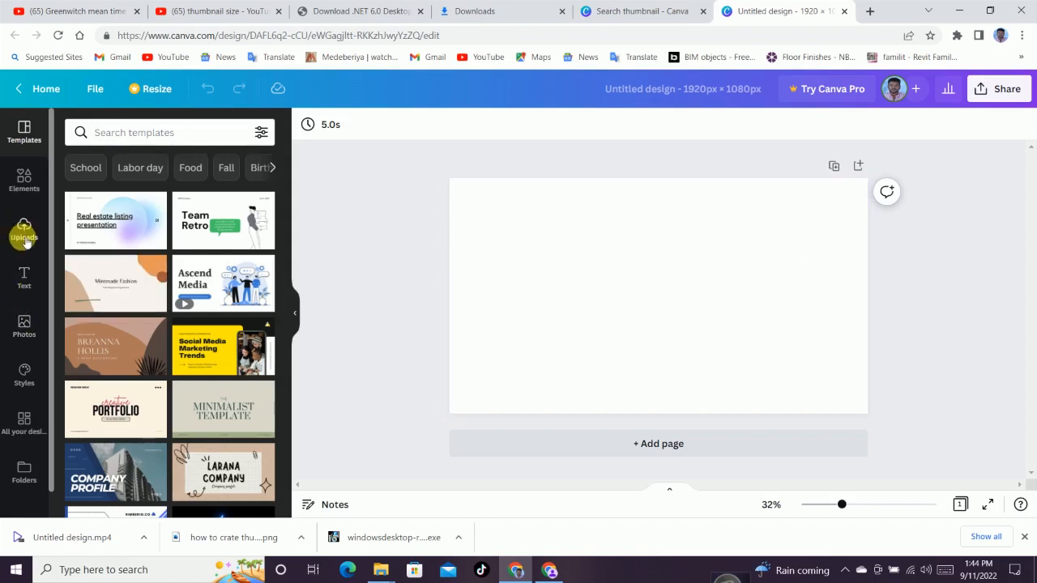
# Add a square shape, stretch it over the whole canvas and fill it with purple
pyautogui.click(25, 192)
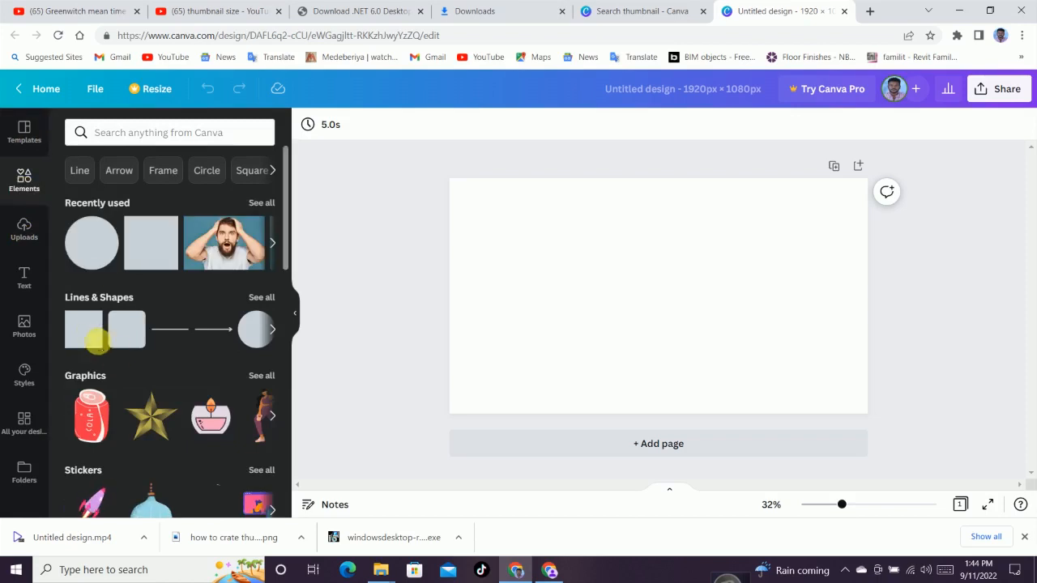
pyautogui.click(92, 322)
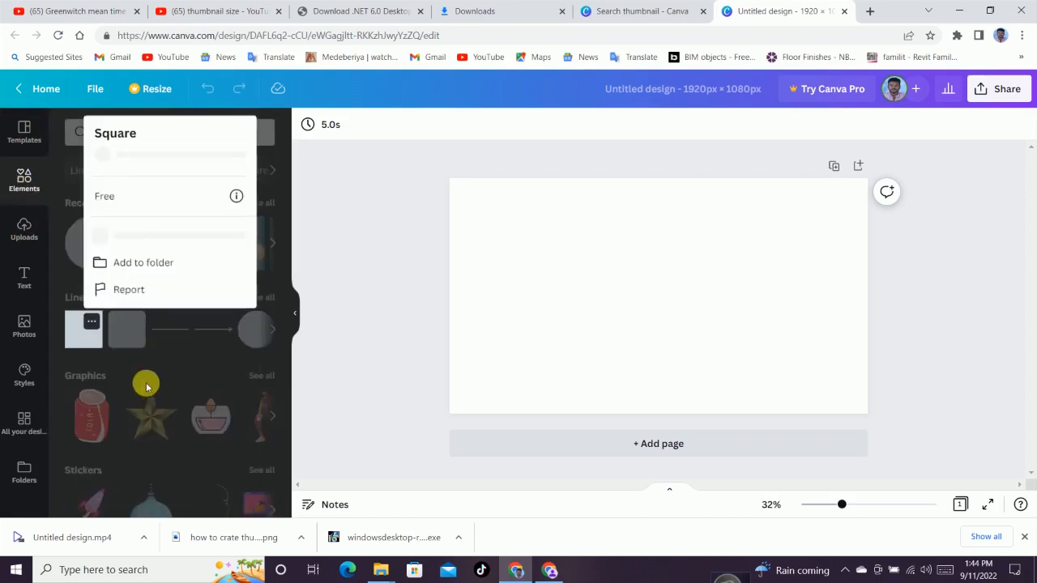
pyautogui.click(82, 341)
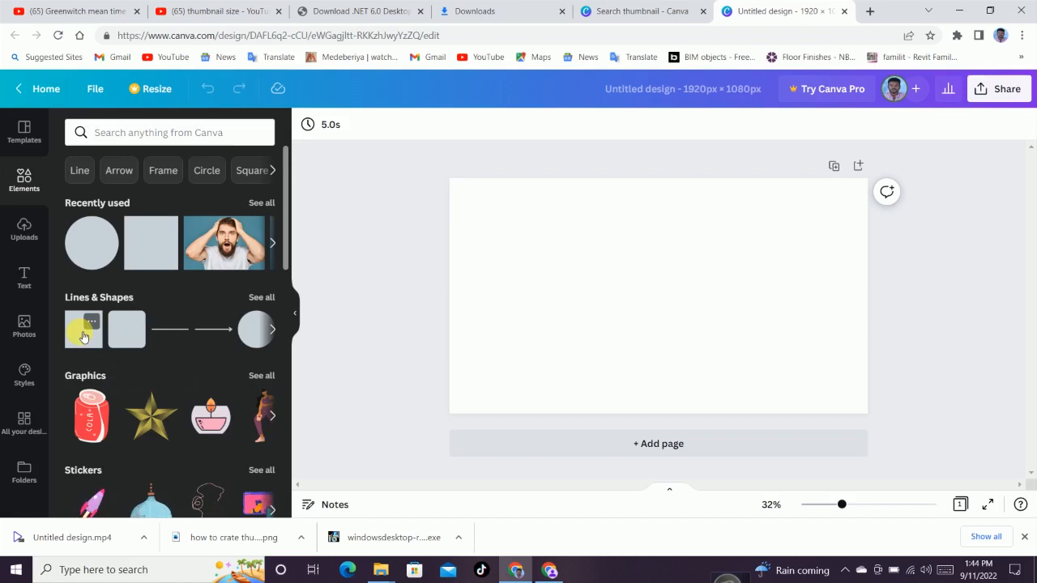
pyautogui.press('r')
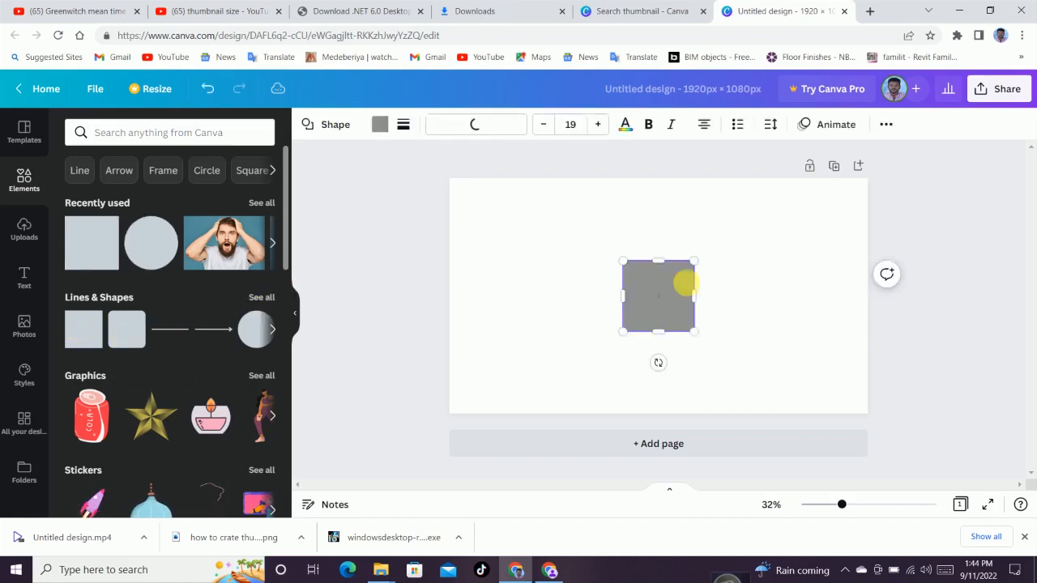
pyautogui.doubleClick(660, 291)
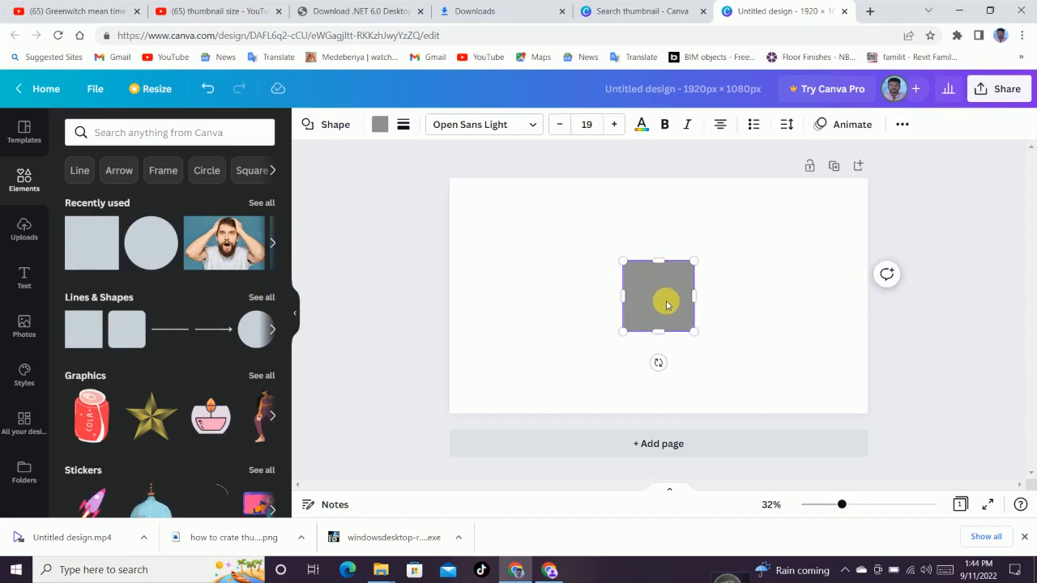
pyautogui.moveTo(615, 300); pyautogui.dragTo(450, 179)
pyautogui.moveTo(669, 333); pyautogui.dragTo(875, 415)
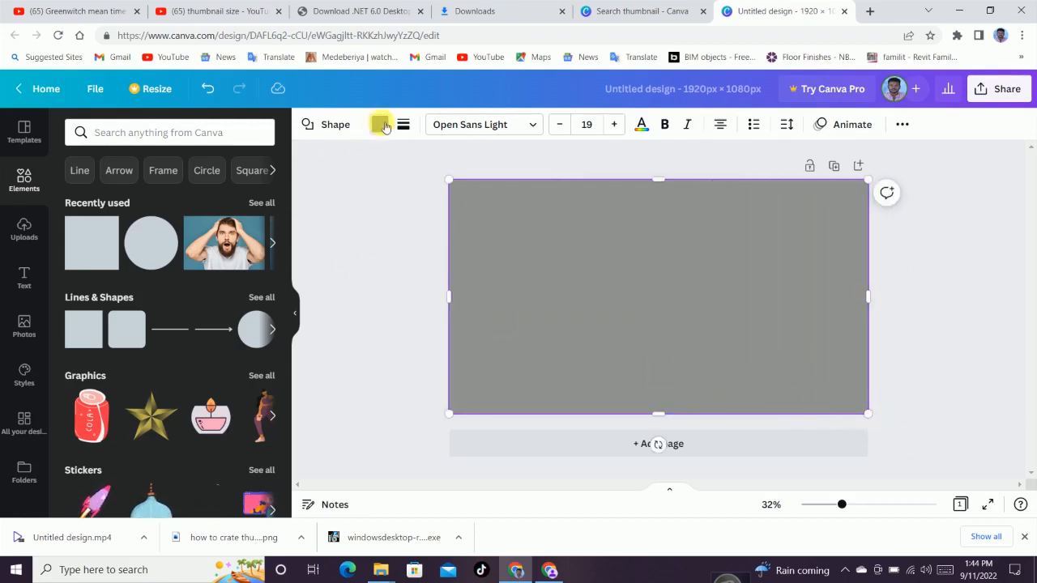
pyautogui.click(380, 125)
pyautogui.click(261, 354)
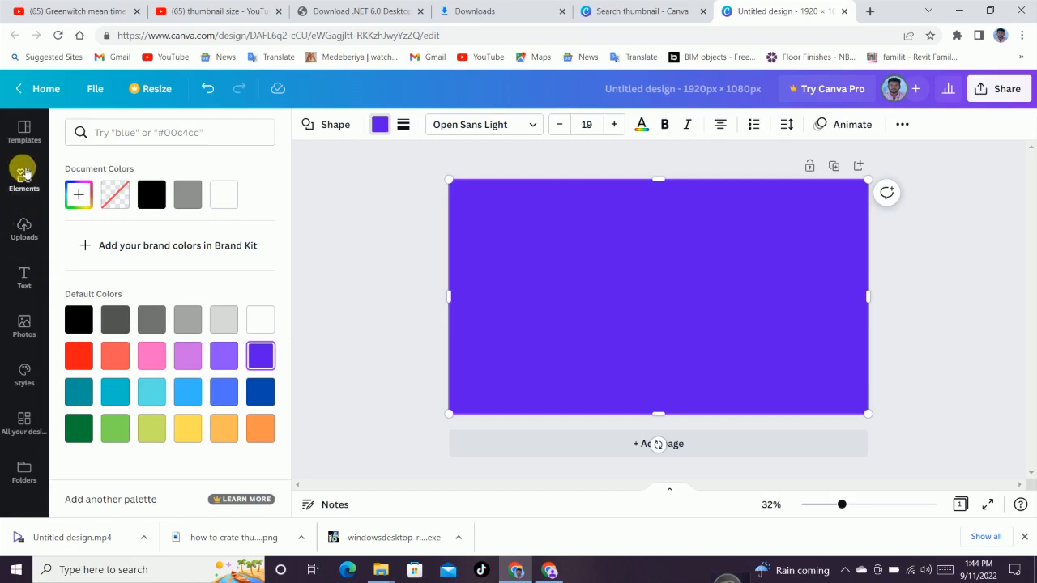
# Add a black circle and enlarge it against the canvas's left edge, overflowing the top and bottom
pyautogui.click(24, 177)
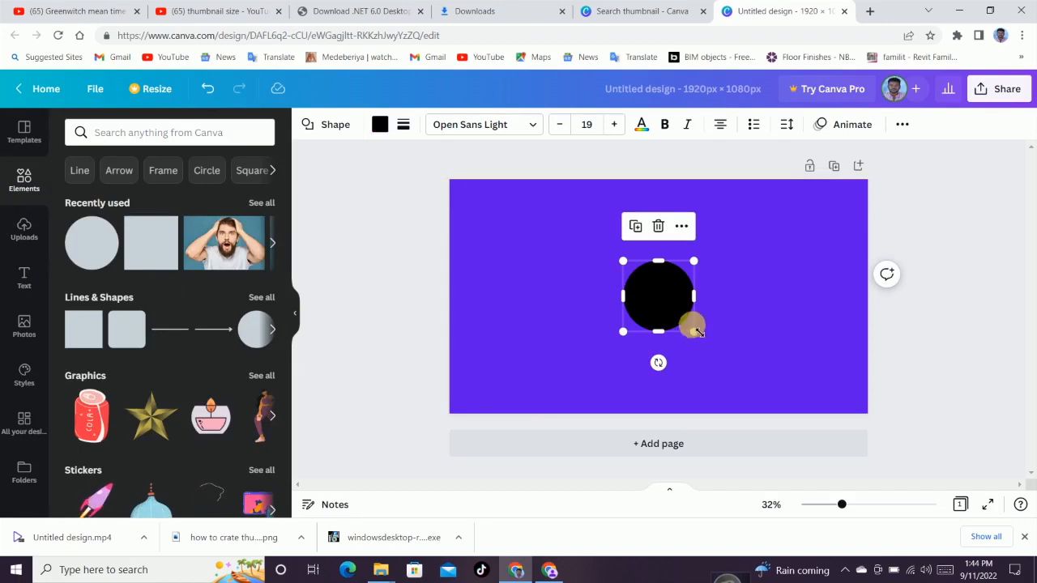
pyautogui.moveTo(671, 294); pyautogui.dragTo(587, 304)
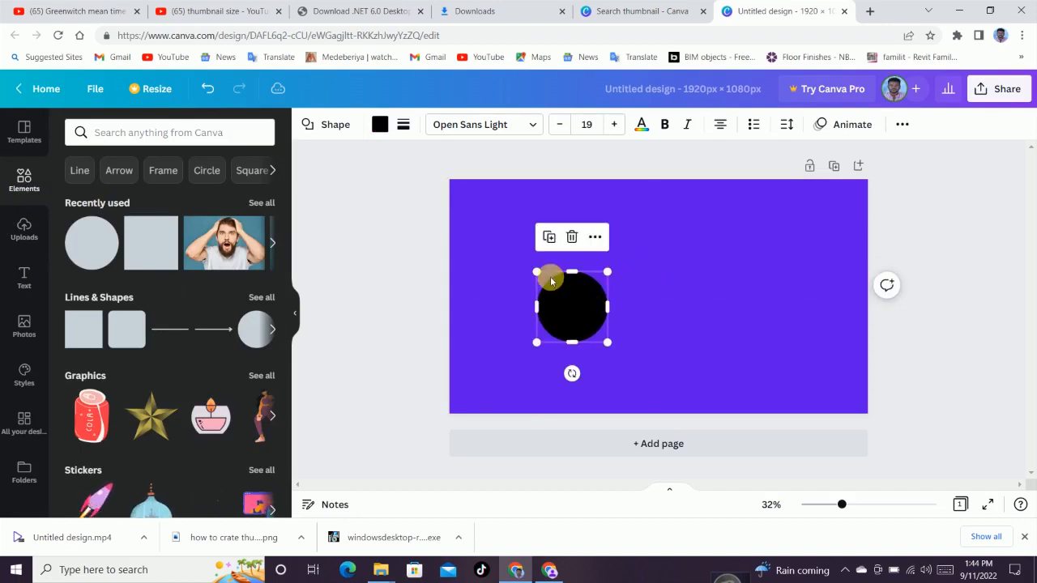
pyautogui.moveTo(540, 270); pyautogui.dragTo(412, 155)
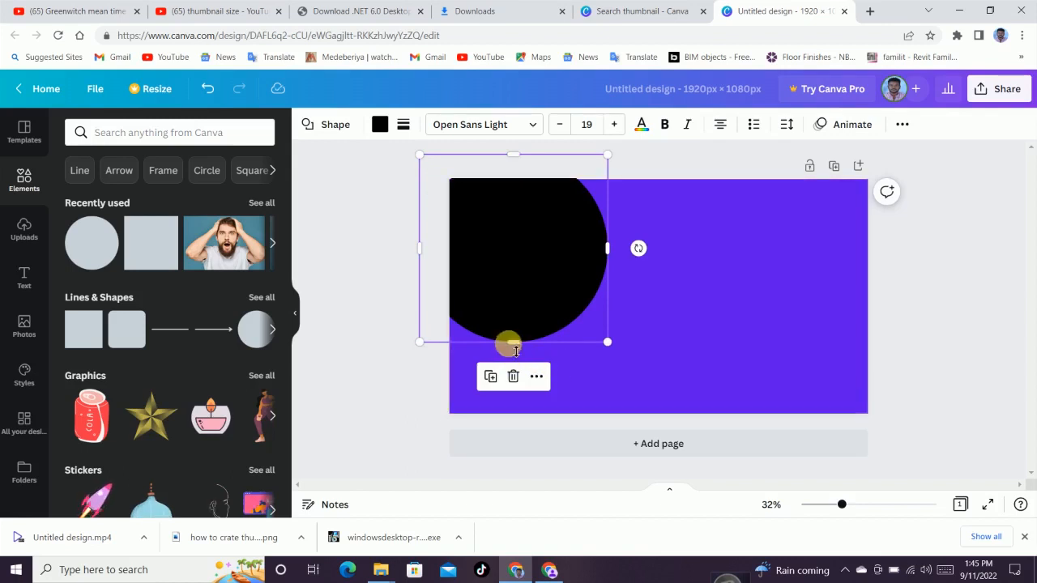
pyautogui.moveTo(525, 349); pyautogui.dragTo(569, 471)
pyautogui.moveTo(417, 156); pyautogui.dragTo(399, 144)
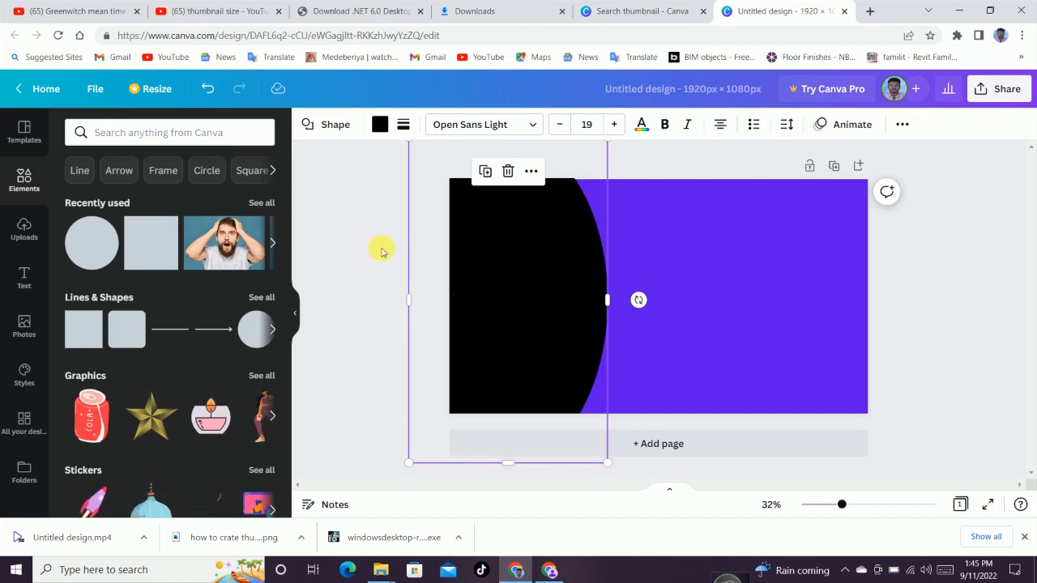
# Duplicate the large circle and move the copy to the canvas's right edge
pyautogui.click(542, 329)
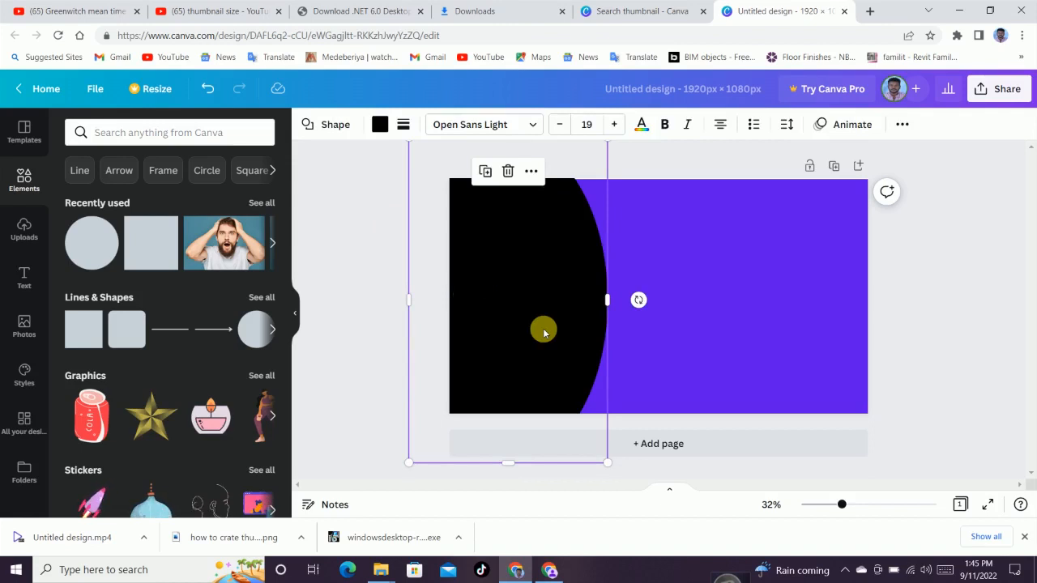
pyautogui.moveTo(543, 337); pyautogui.dragTo(857, 323)
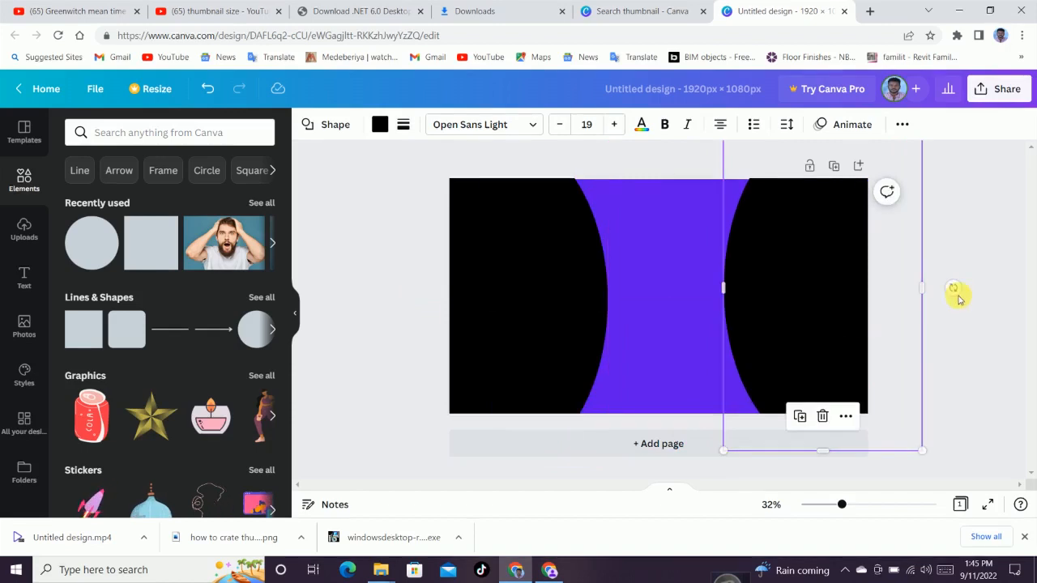
pyautogui.click(971, 274)
pyautogui.click(814, 275)
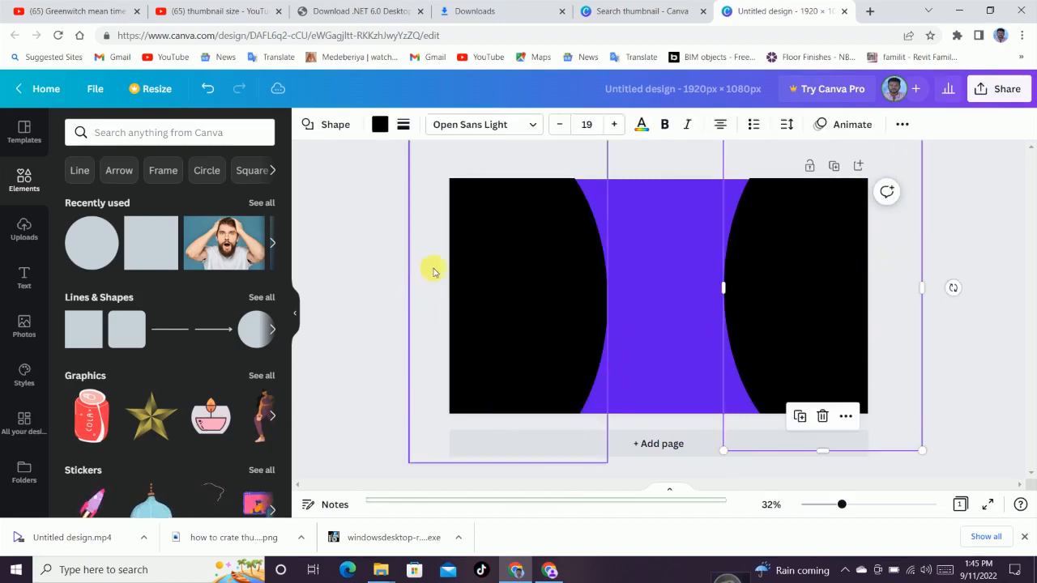
# Change the right circle's fill colour to teal
pyautogui.click(379, 123)
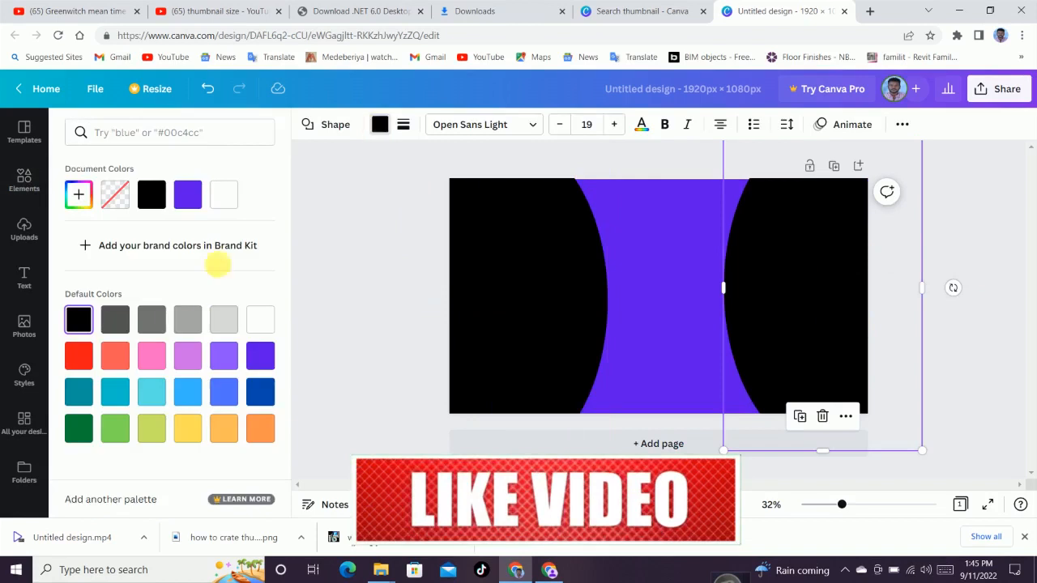
pyautogui.click(78, 355)
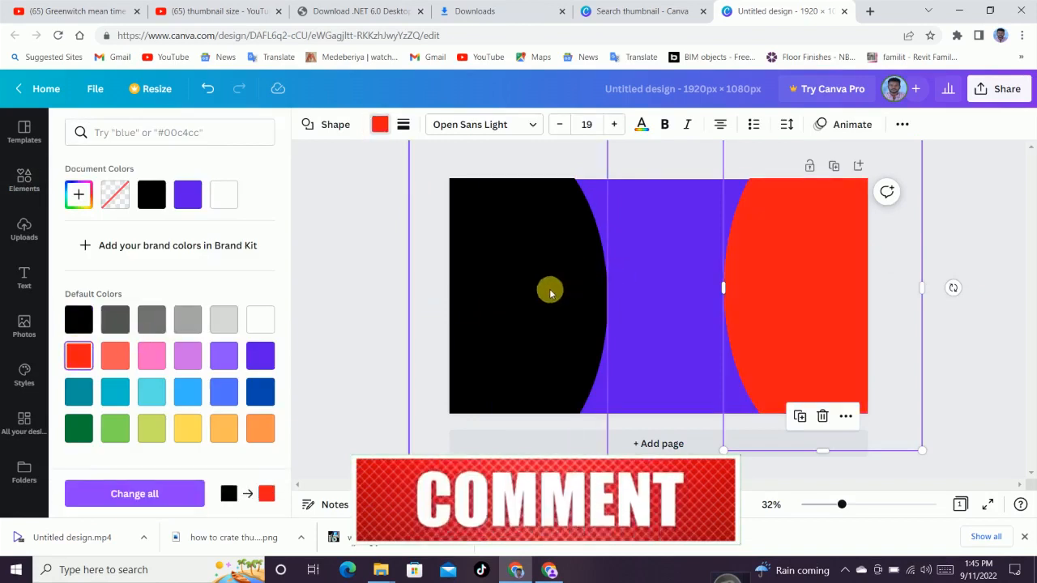
pyautogui.click(152, 356)
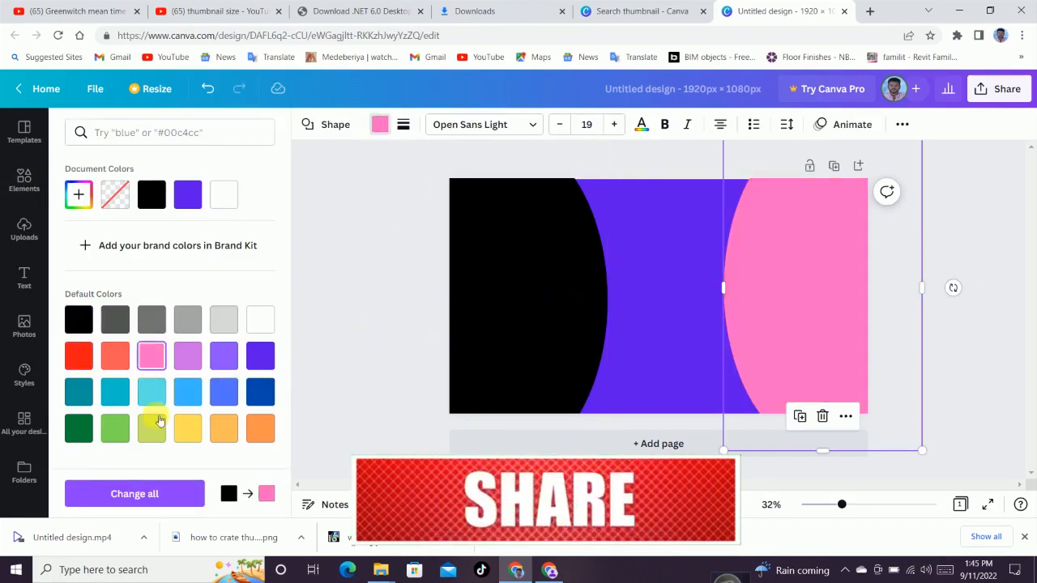
pyautogui.click(115, 391)
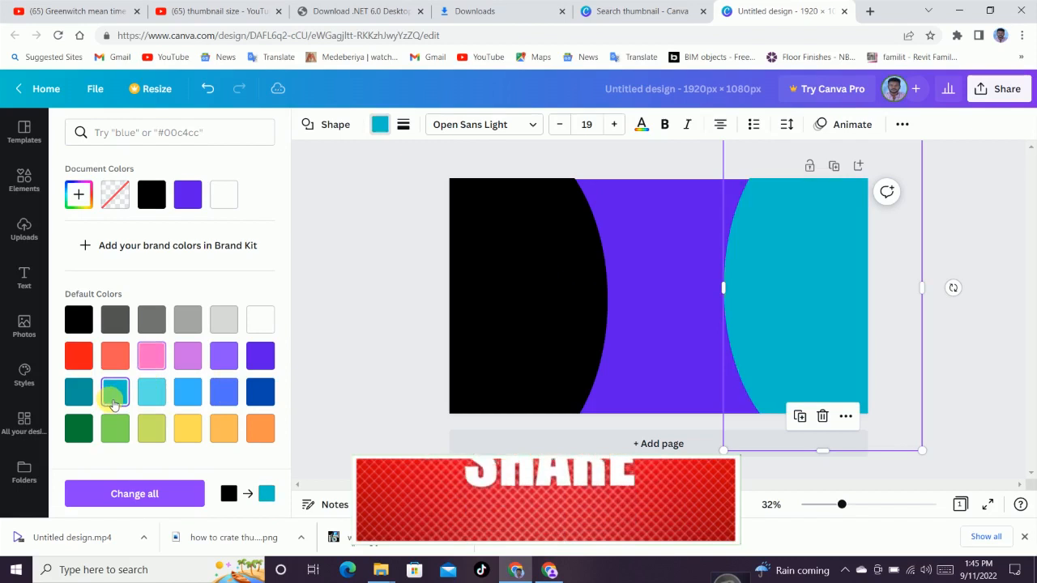
# Give the left circle the same teal fill colour and deselect it
pyautogui.click(549, 285)
pyautogui.click(379, 124)
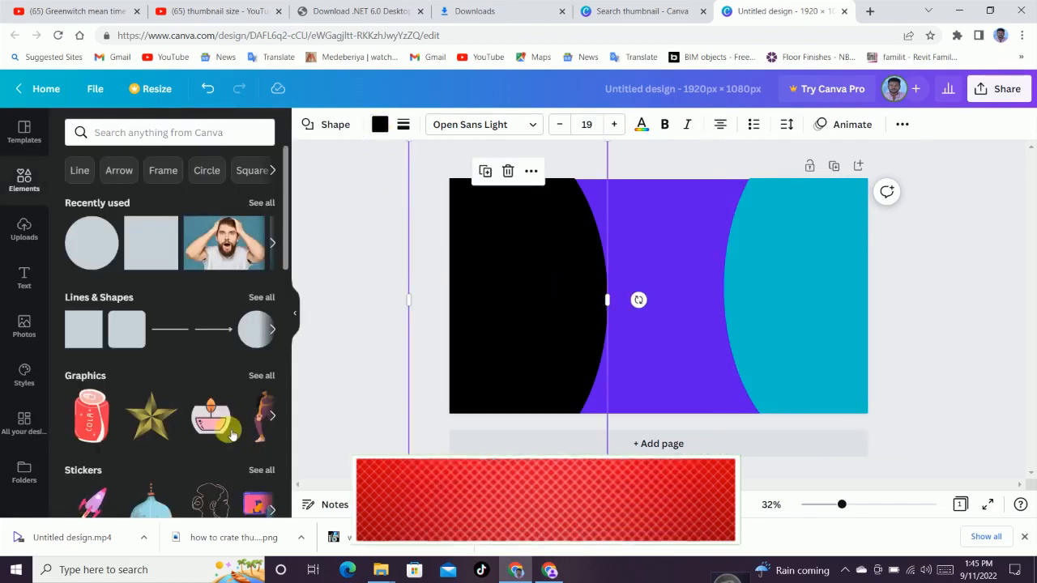
pyautogui.click(379, 124)
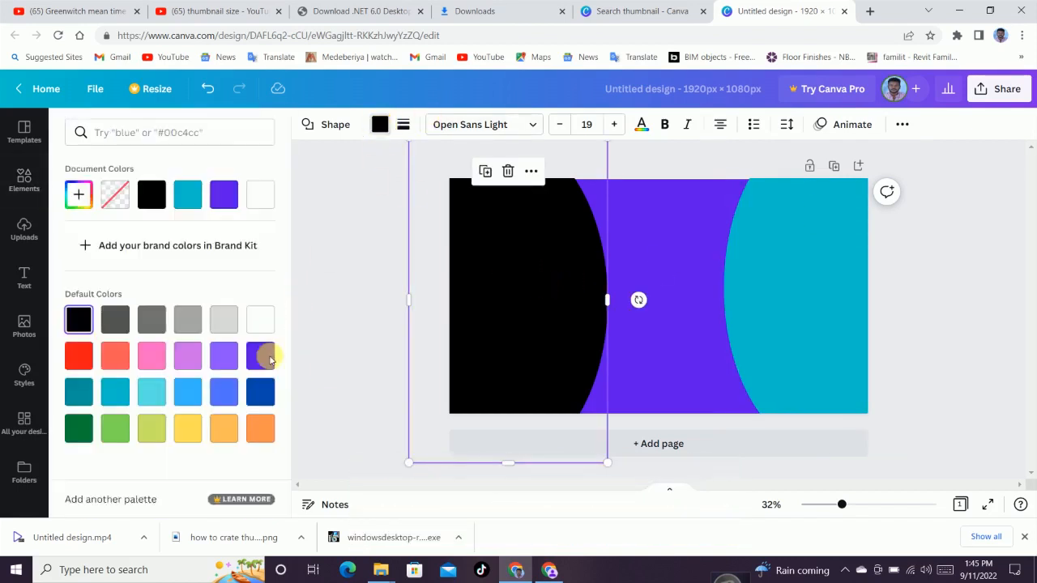
pyautogui.click(125, 396)
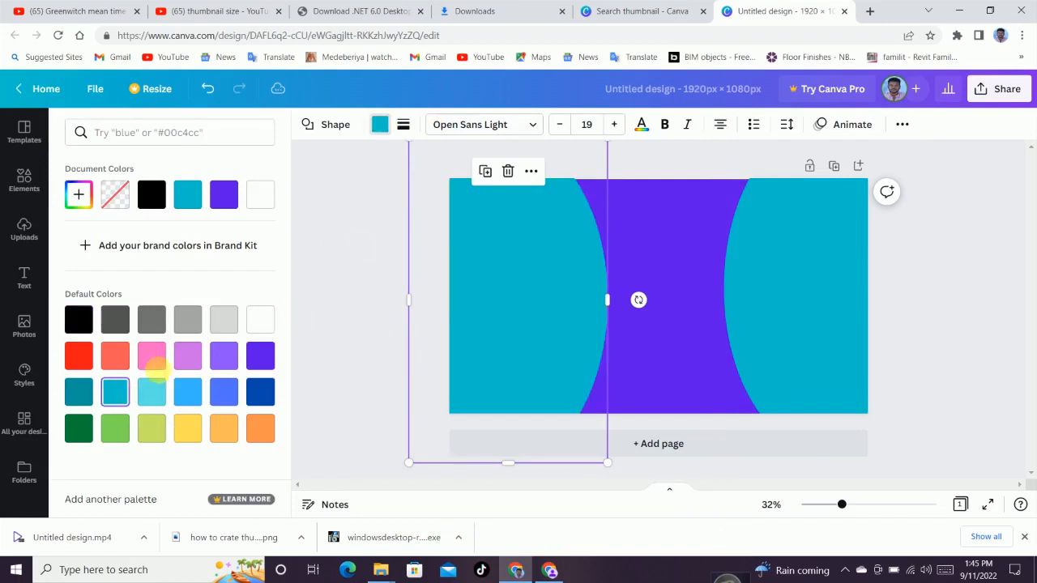
pyautogui.click(357, 248)
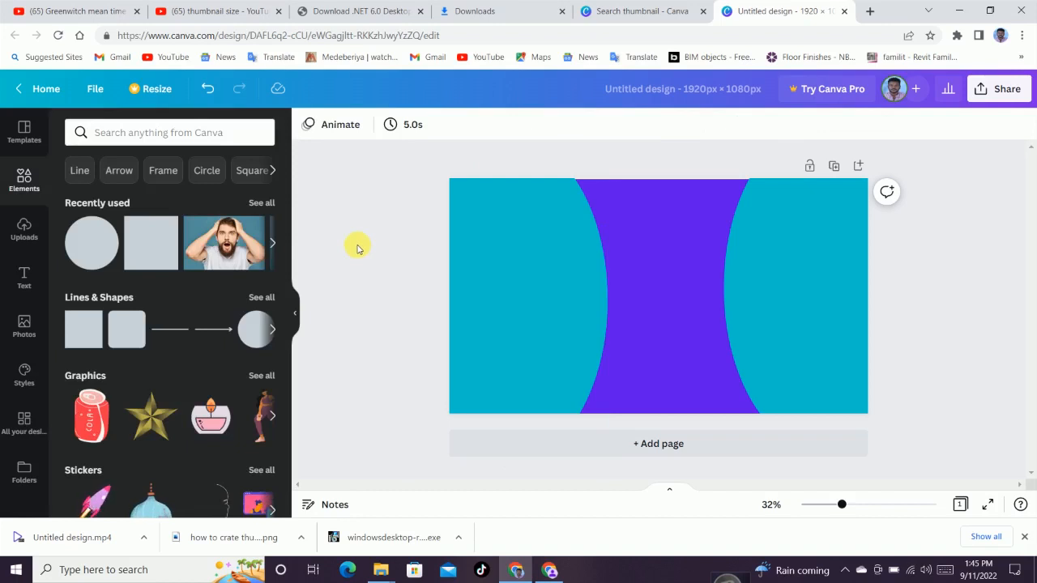
# Add the orange BOO! font combination from the text options to the canvas
pyautogui.click(35, 279)
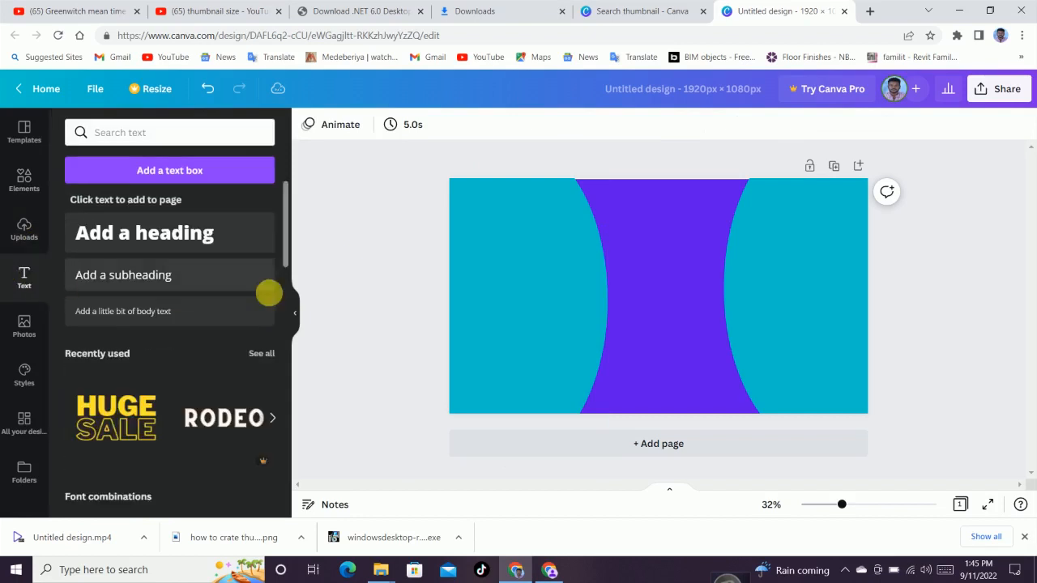
pyautogui.scroll(-3, 194, 378)
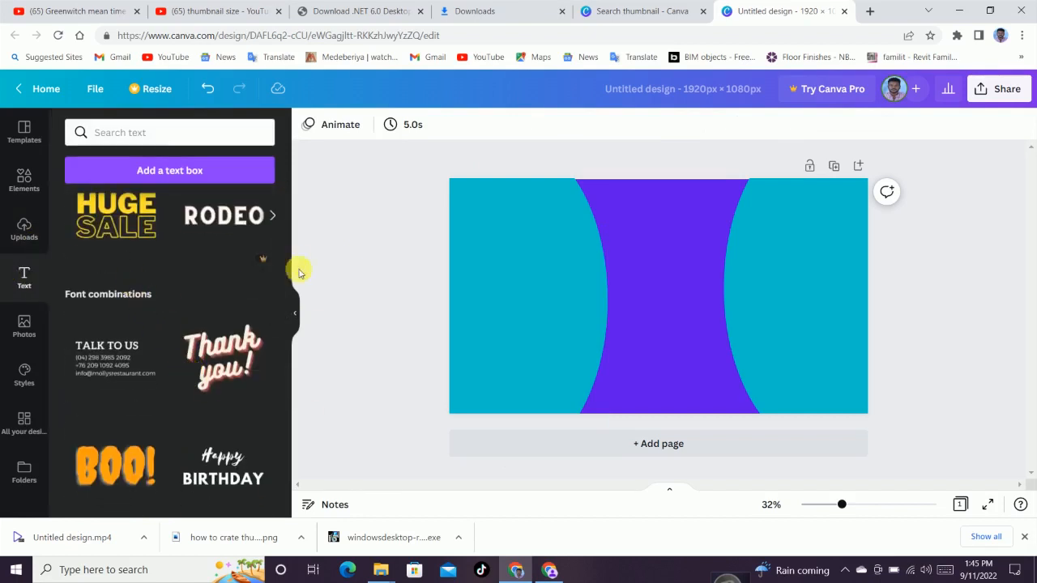
pyautogui.scroll(-1, 154, 371)
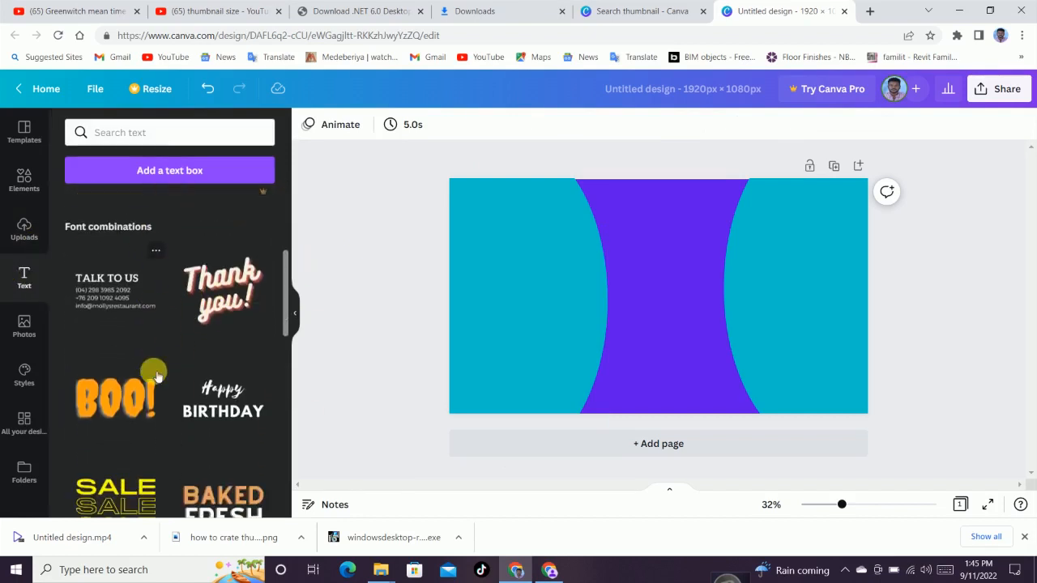
pyautogui.click(105, 401)
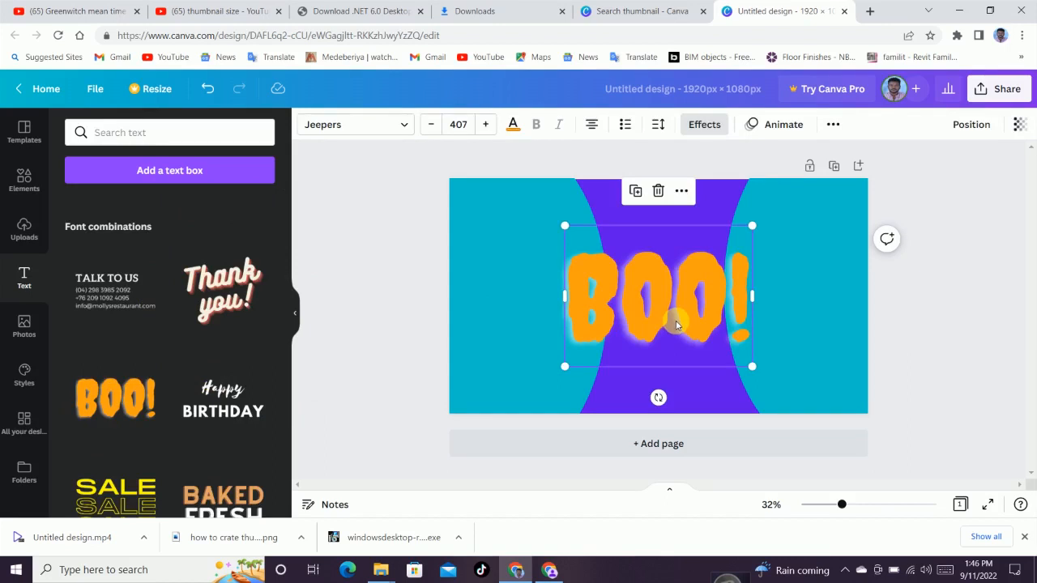
# Replace the BOO! text with HOW TO CRATE THUMBNAIL
pyautogui.moveTo(749, 301); pyautogui.dragTo(585, 302)
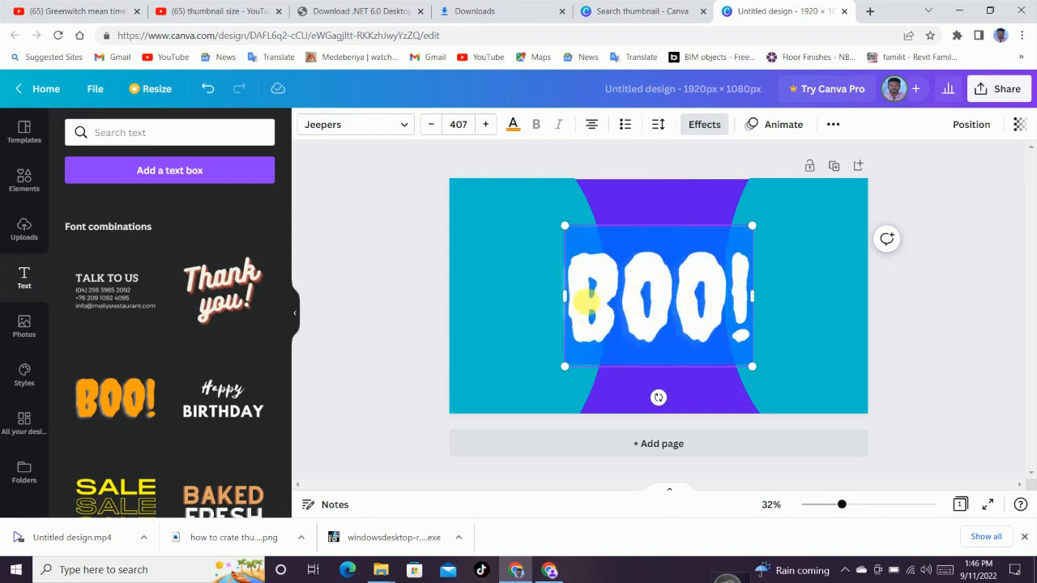
pyautogui.write('HOW TO')
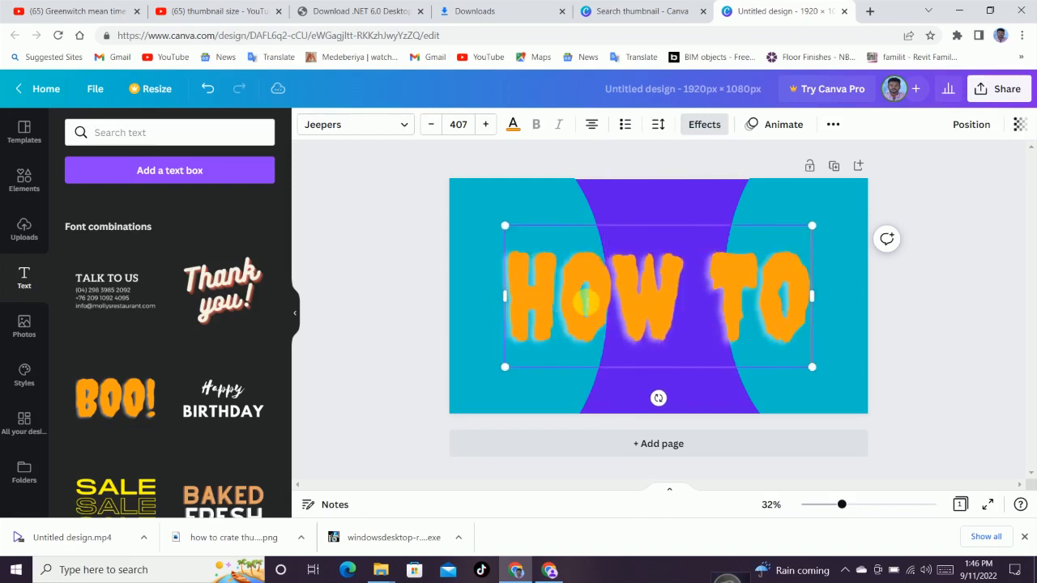
pyautogui.write(' CR')
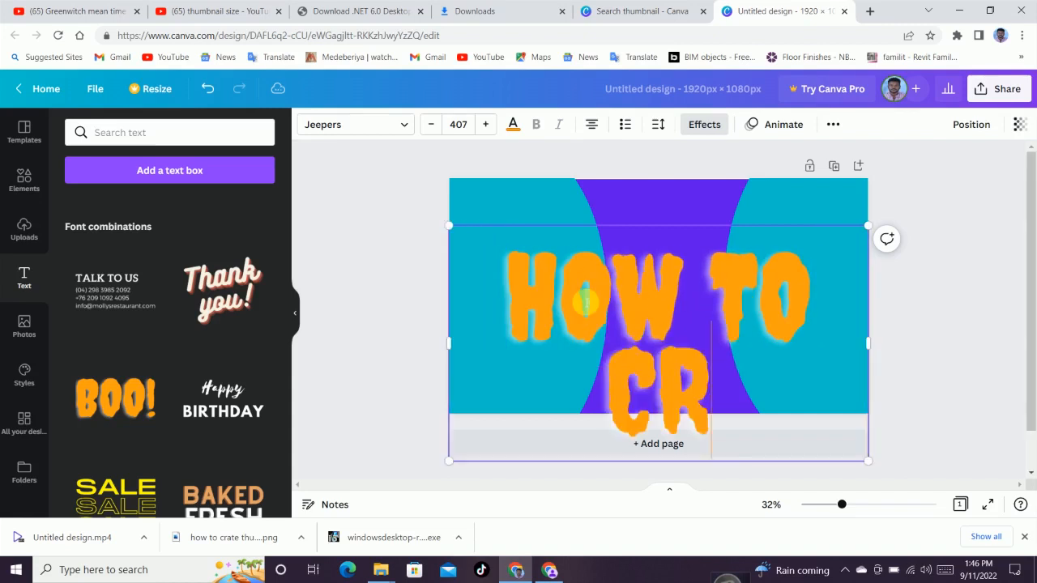
pyautogui.write('ATE THUM')
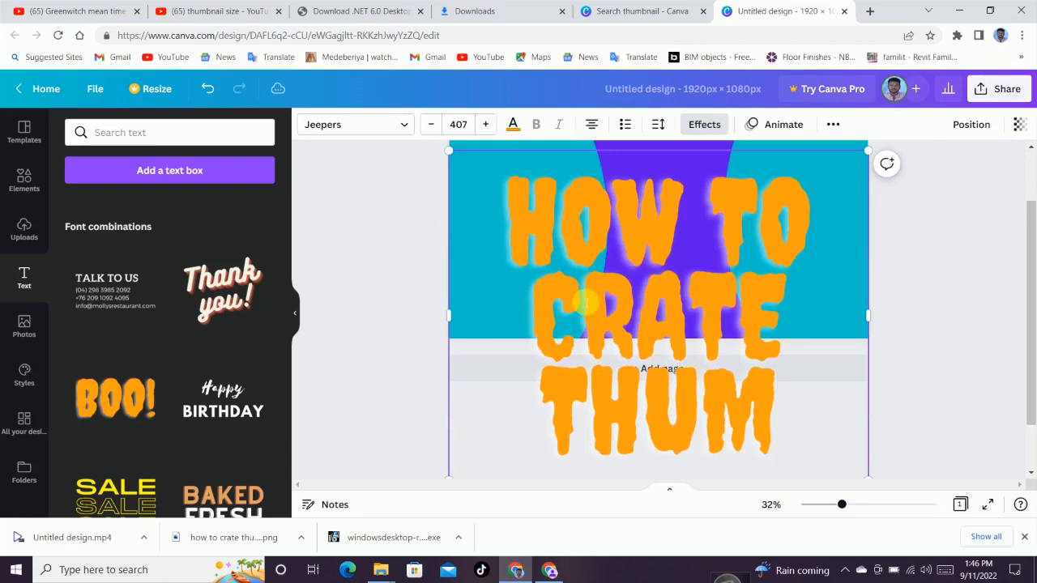
pyautogui.write('BNAIL')
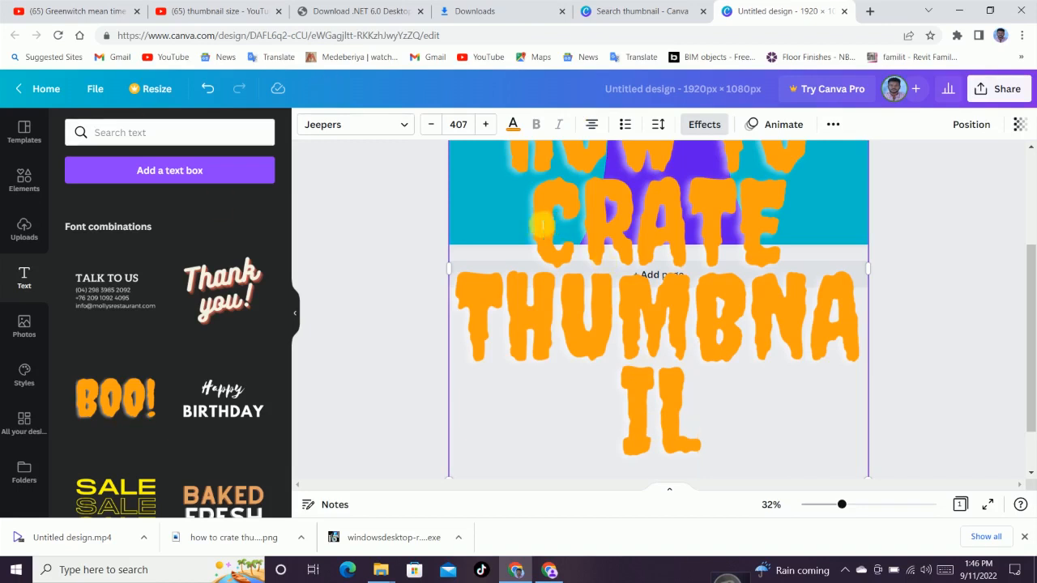
# Set the headline's font size to 134
pyautogui.click(432, 126)
pyautogui.click(432, 125)
pyautogui.click(432, 125)
pyautogui.click(432, 126)
pyautogui.click(430, 125)
pyautogui.click(431, 126)
pyautogui.click(431, 126)
pyautogui.click(431, 125)
pyautogui.click(431, 126)
pyautogui.click(431, 125)
pyautogui.click(431, 126)
pyautogui.click(430, 126)
pyautogui.click(460, 125)
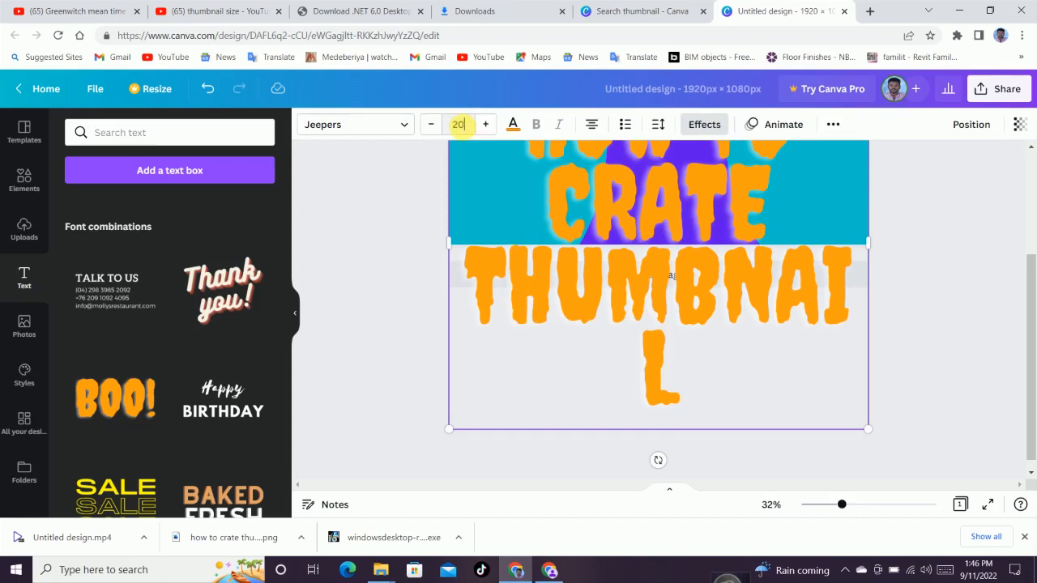
pyautogui.press('Return')
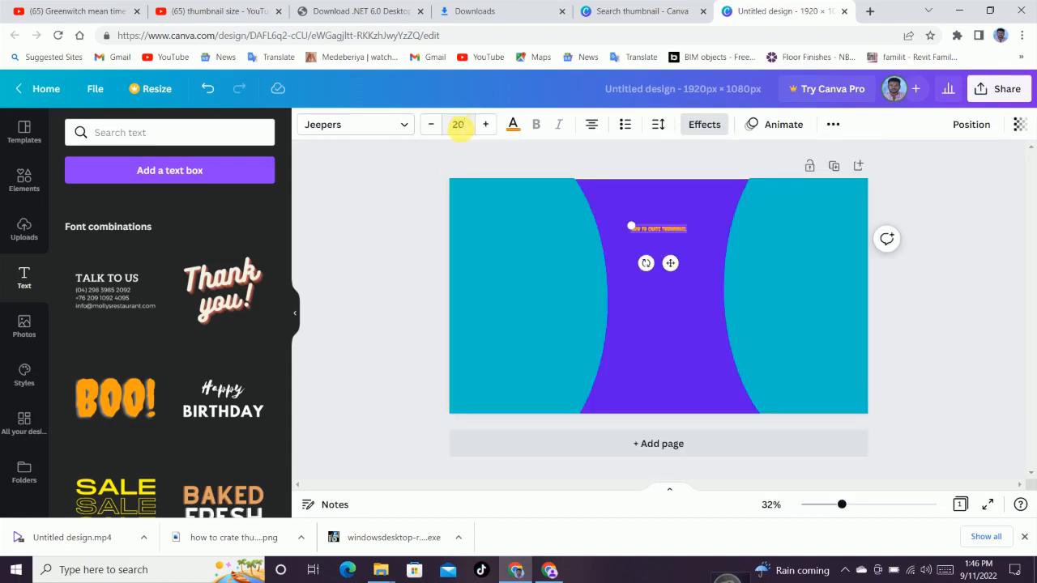
pyautogui.click(459, 125)
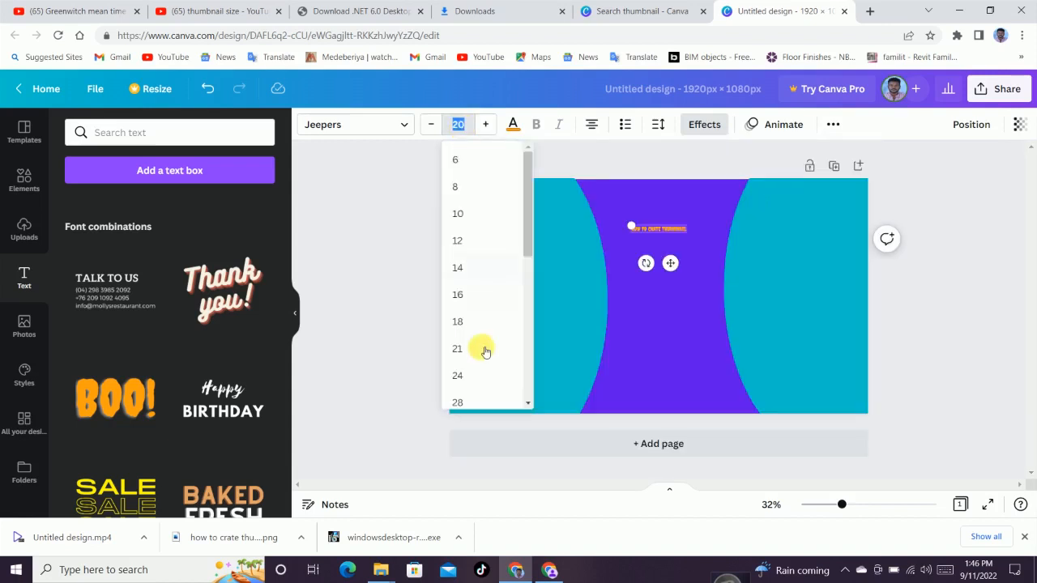
pyautogui.scroll(-3, 475, 340)
pyautogui.click(460, 363)
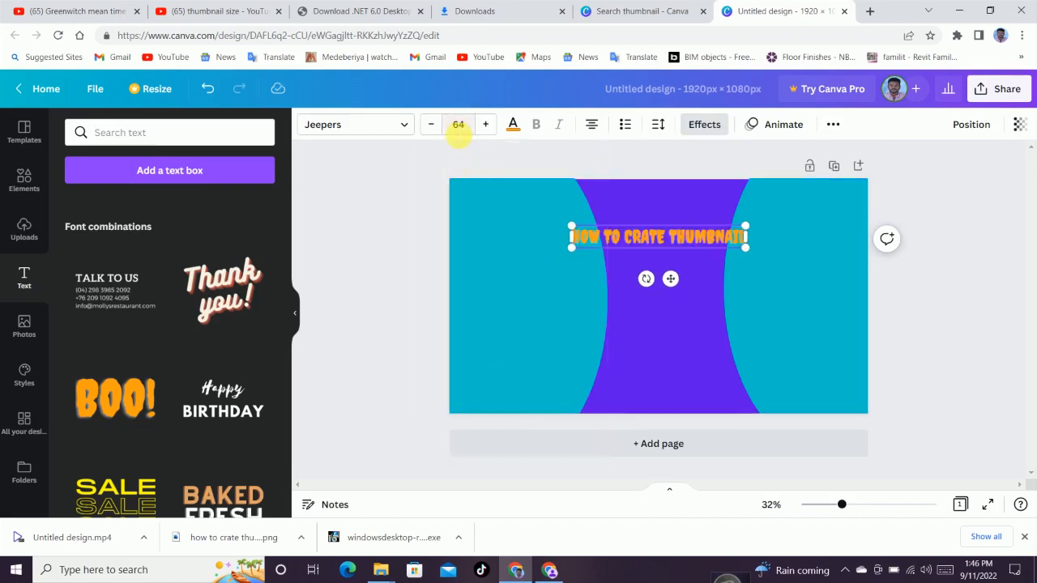
pyautogui.click(490, 127)
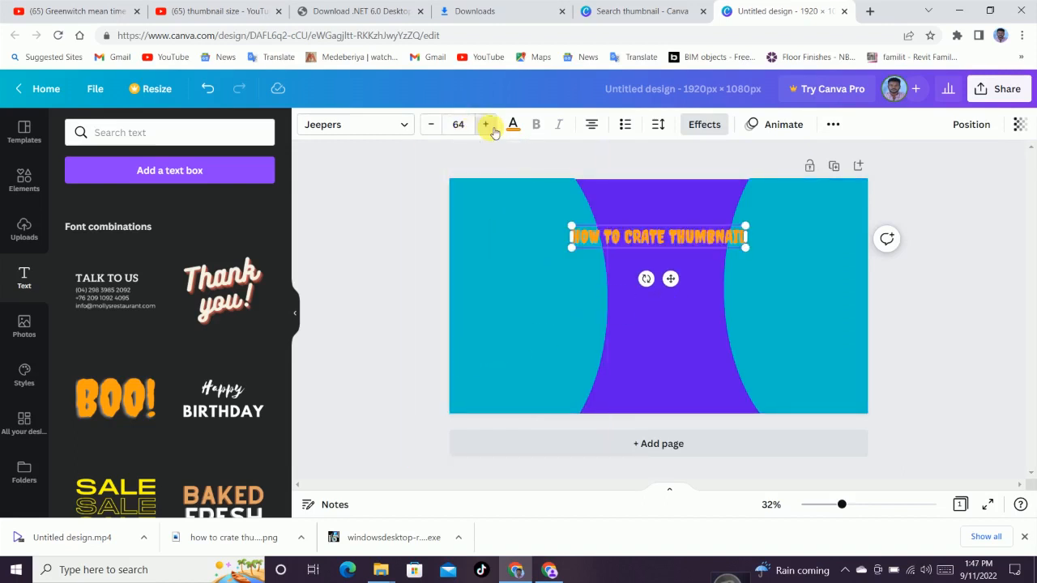
pyautogui.moveTo(494, 132); pyautogui.dragTo(491, 138)
# Narrow the headline's text box so it wraps over the left circle, then deselect it
pyautogui.moveTo(842, 249); pyautogui.dragTo(603, 260)
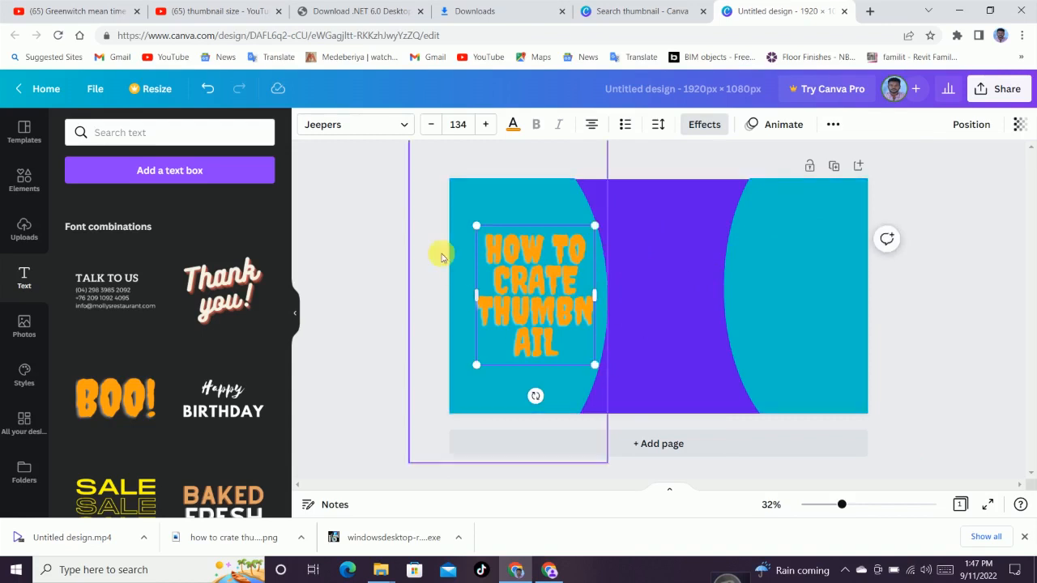
pyautogui.click(423, 303)
# Duplicate the headline onto the right circle and change the copy's text to the Amharic title የተምብኔል አዘገጃጀት
pyautogui.moveTo(549, 287); pyautogui.dragTo(805, 281)
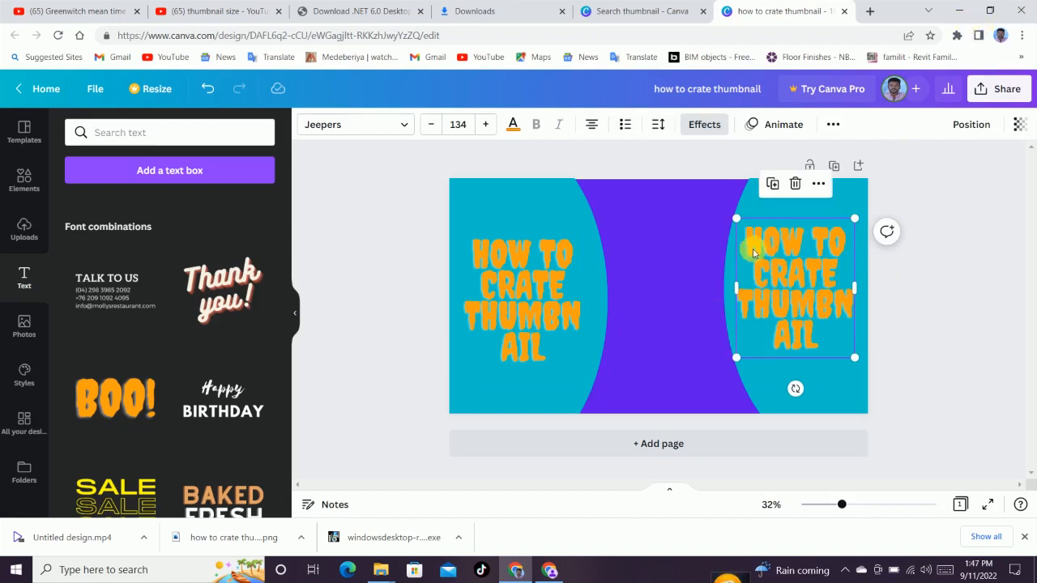
pyautogui.doubleClick(779, 247)
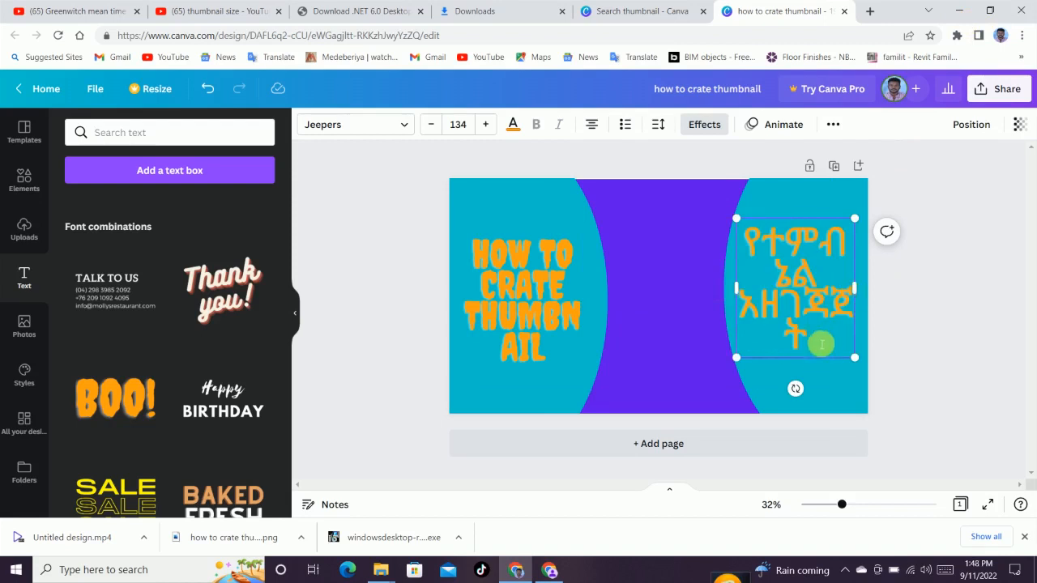
# Reduce the Amharic text's font size to 102 and nudge it slightly down
pyautogui.click(430, 125)
pyautogui.click(430, 125)
pyautogui.click(430, 124)
pyautogui.click(430, 125)
pyautogui.click(430, 124)
pyautogui.click(430, 125)
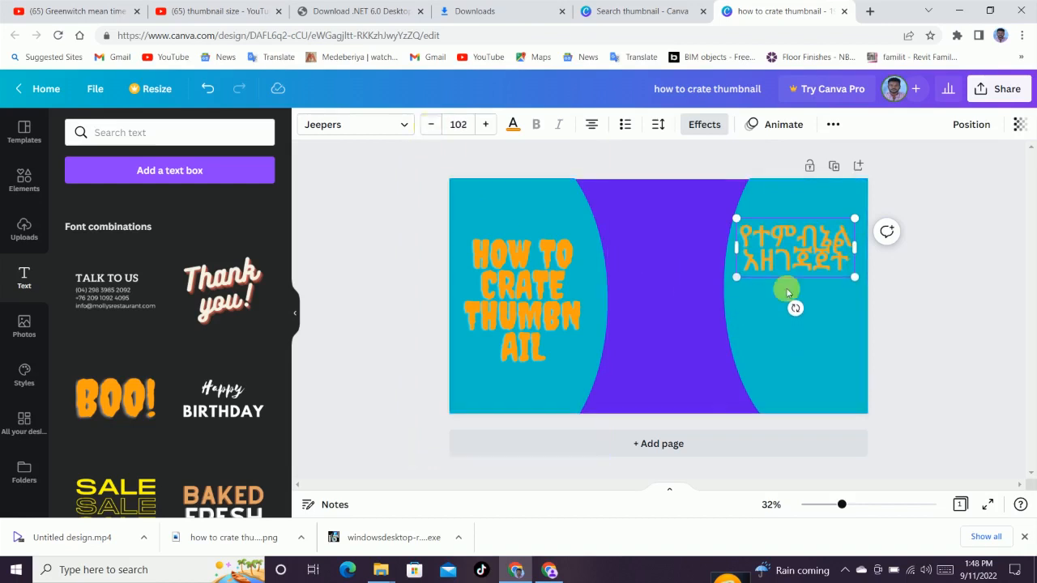
pyautogui.moveTo(798, 281); pyautogui.dragTo(796, 293)
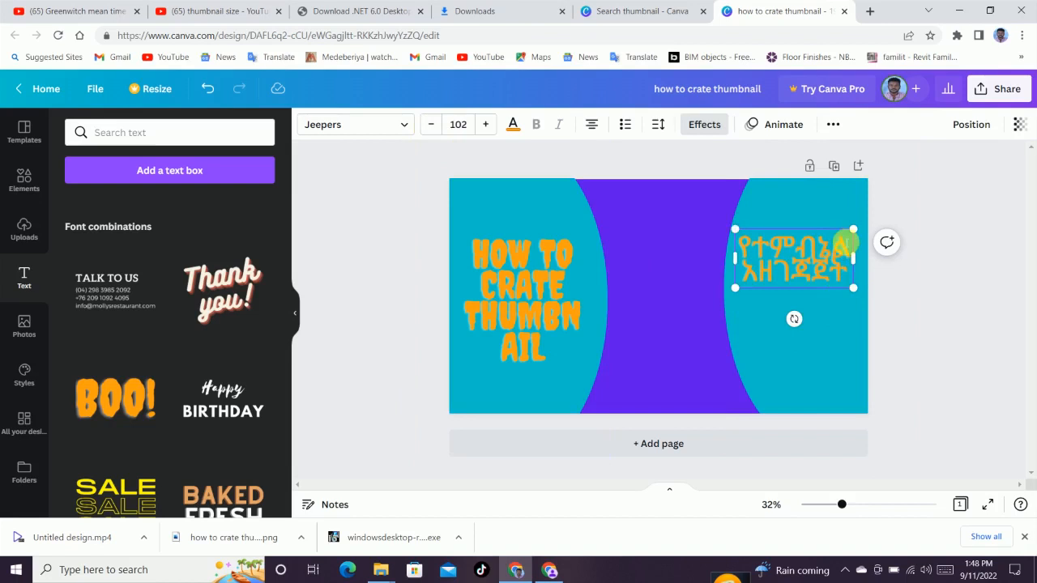
# Enlarge the Amharic text to about 150 and widen its box to fit across the right circle
pyautogui.moveTo(854, 217); pyautogui.dragTo(883, 215)
pyautogui.moveTo(896, 260); pyautogui.dragTo(864, 263)
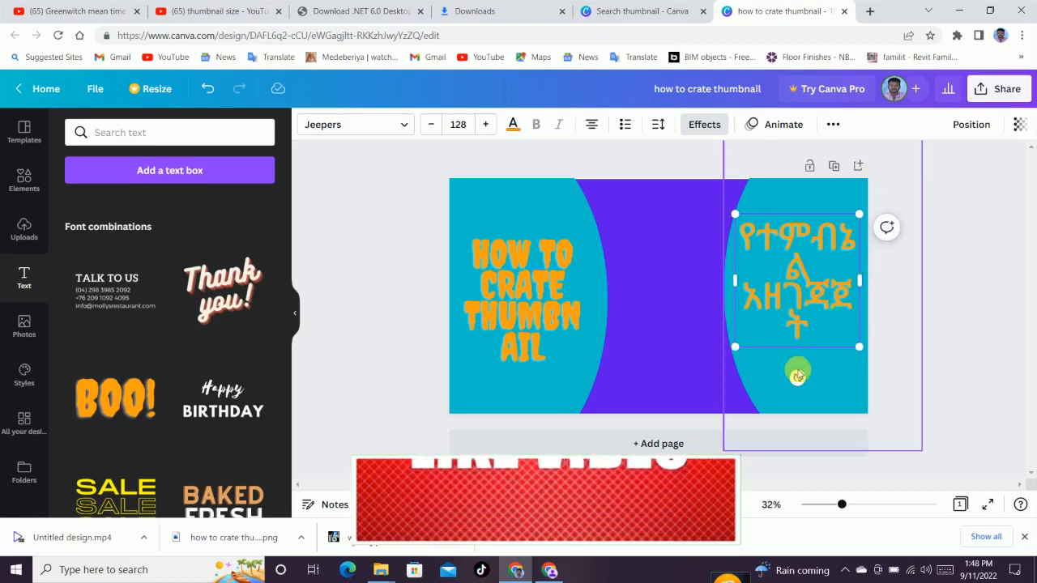
pyautogui.moveTo(736, 348); pyautogui.dragTo(731, 386)
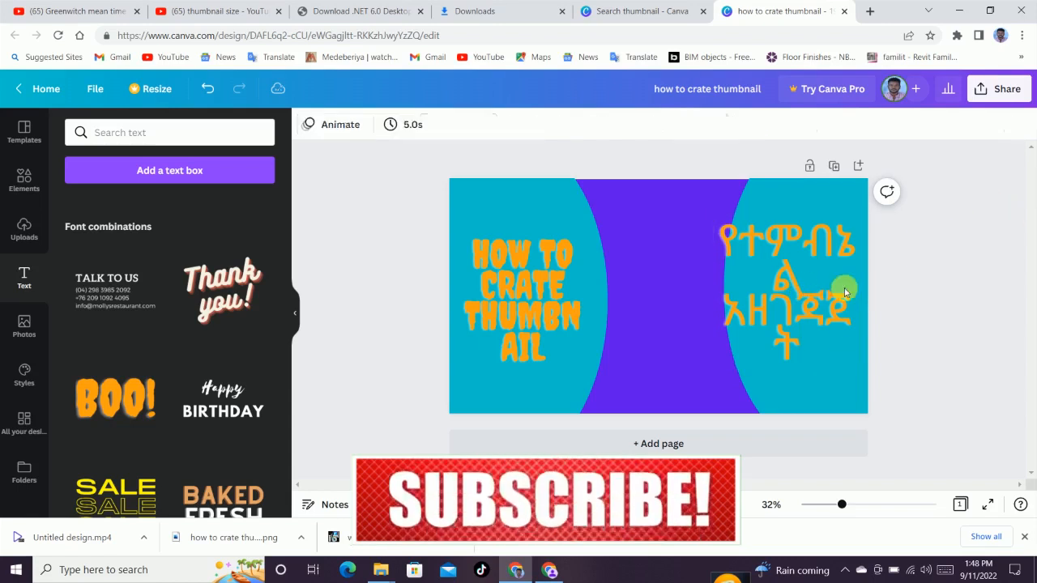
pyautogui.moveTo(816, 289); pyautogui.dragTo(780, 293)
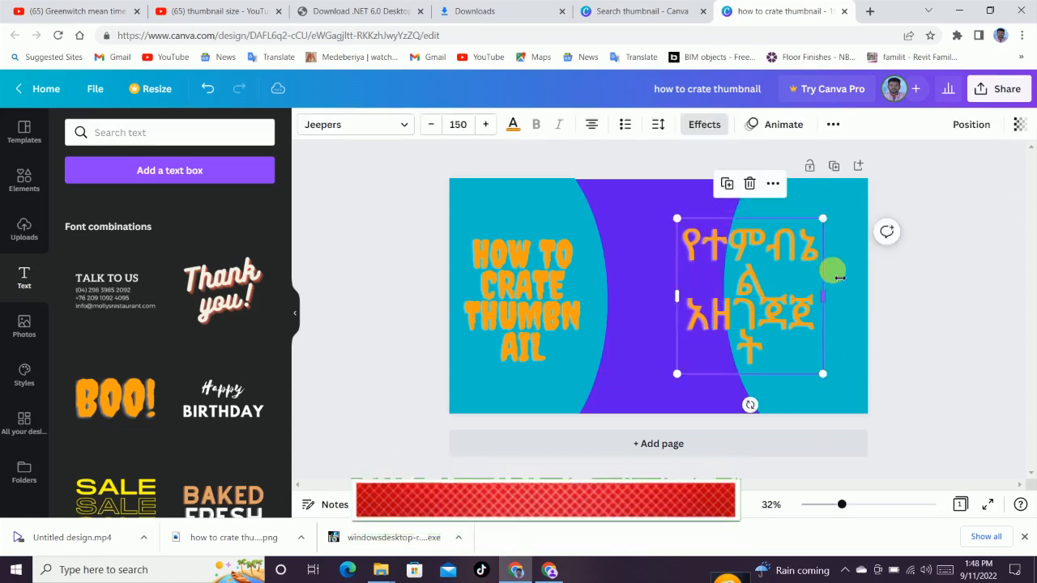
pyautogui.moveTo(839, 275); pyautogui.dragTo(839, 306)
pyautogui.click(913, 292)
pyautogui.moveTo(756, 265); pyautogui.dragTo(792, 265)
pyautogui.click(963, 243)
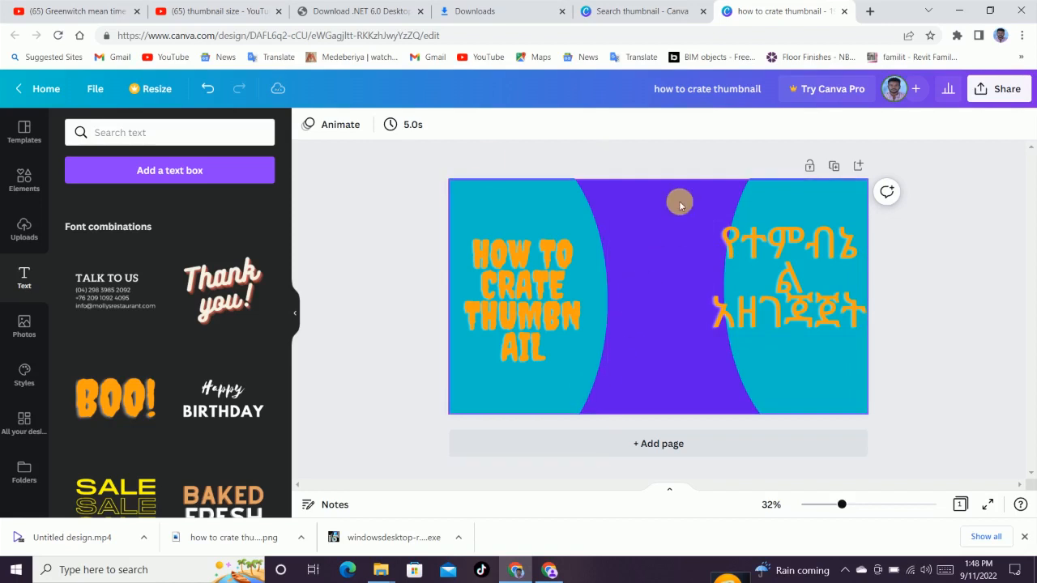
# Move the left English headline slightly down and deselect it
pyautogui.click(505, 269)
pyautogui.moveTo(504, 269)
pyautogui.mouseDown()
pyautogui.moveTo(521, 289)
pyautogui.moveTo(519, 277)
pyautogui.mouseUp()
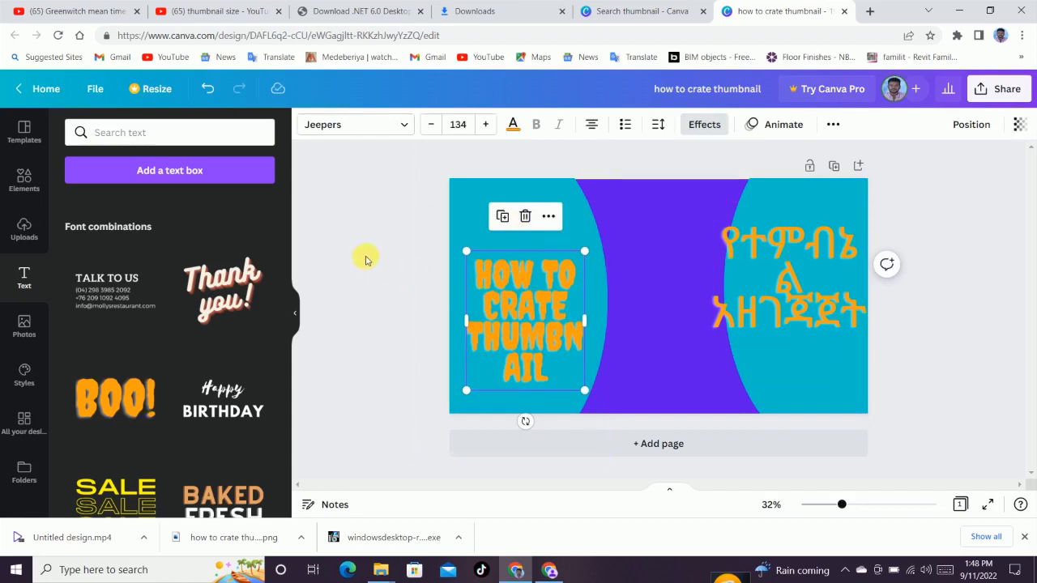
pyautogui.click(328, 240)
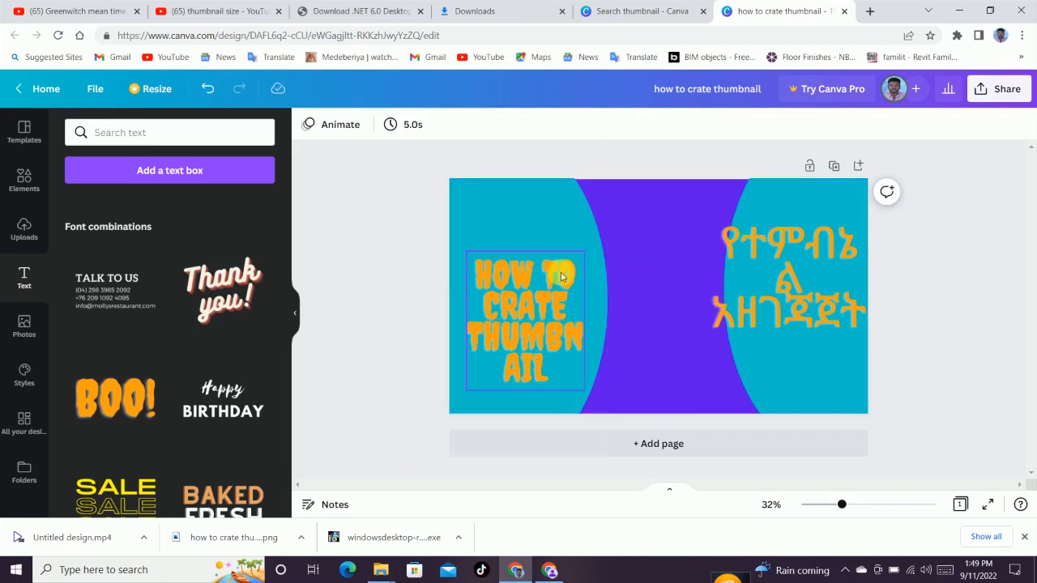
# Download the design as a PNG at 1920 × 1080 px
pyautogui.click(1001, 91)
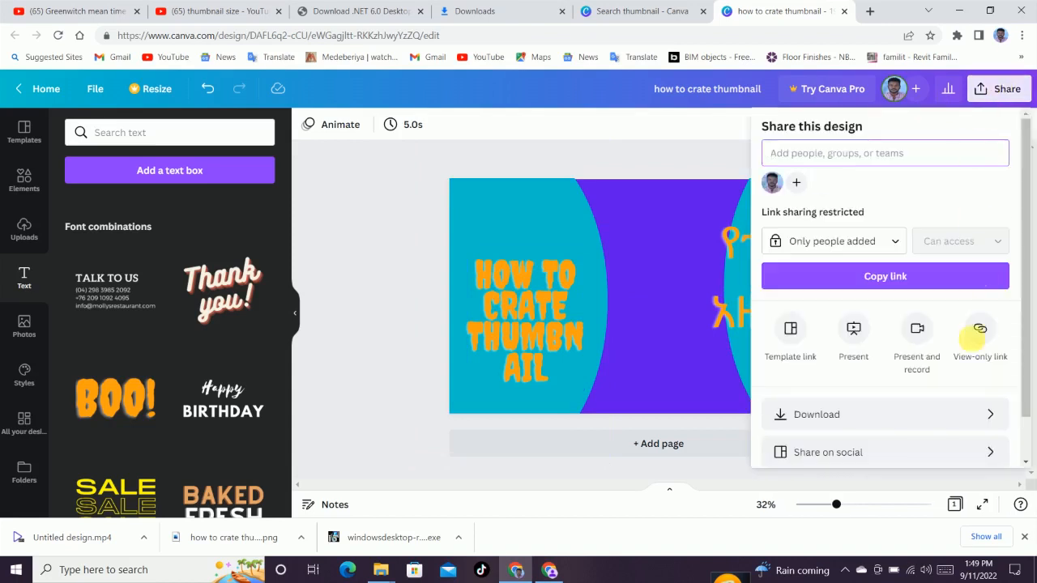
pyautogui.click(886, 419)
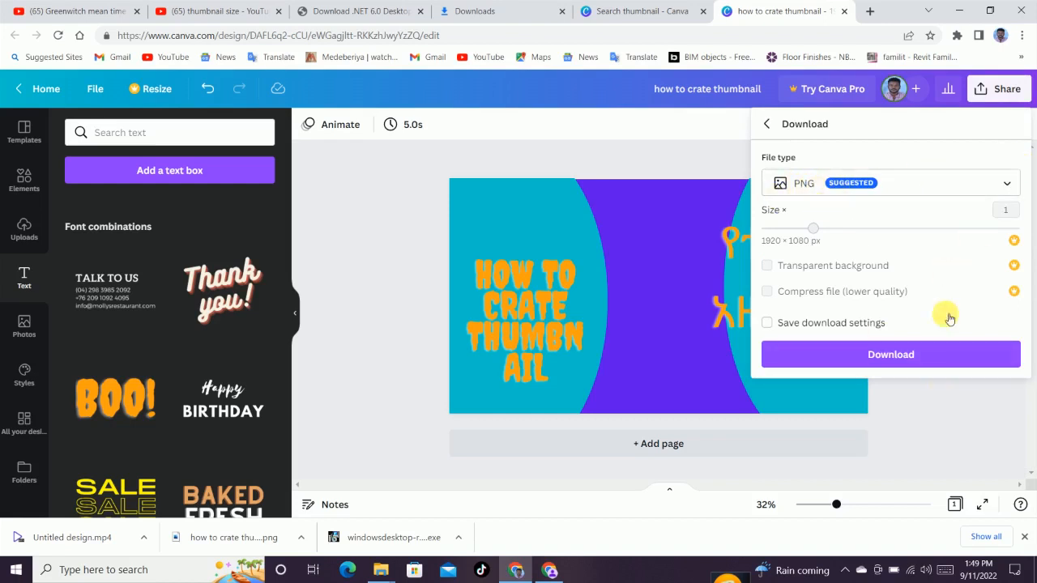
pyautogui.click(914, 356)
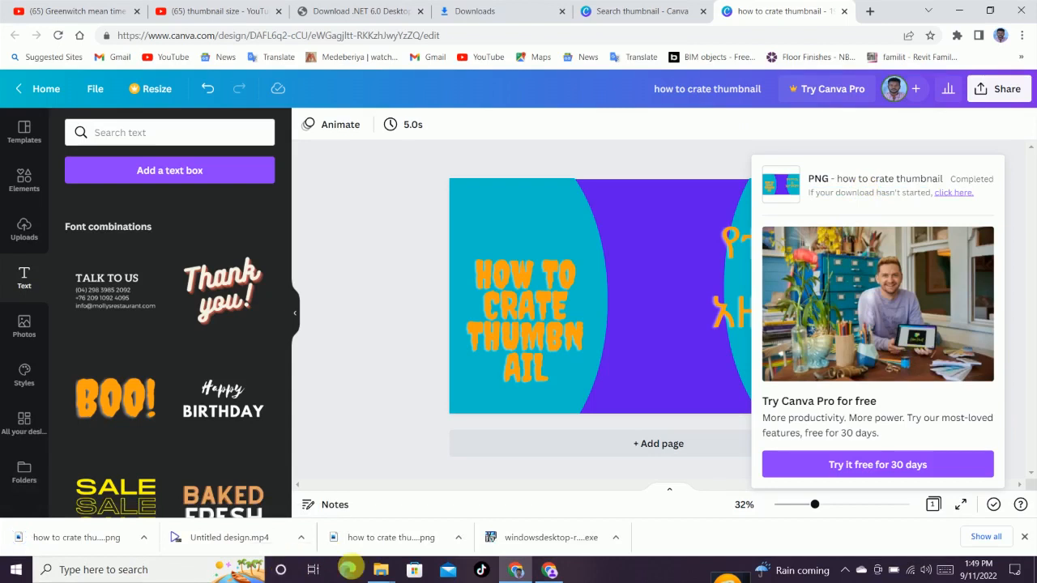
# Switch to File Explorer and open the Downloads folder to check the downloaded thumbnail
pyautogui.click(389, 571)
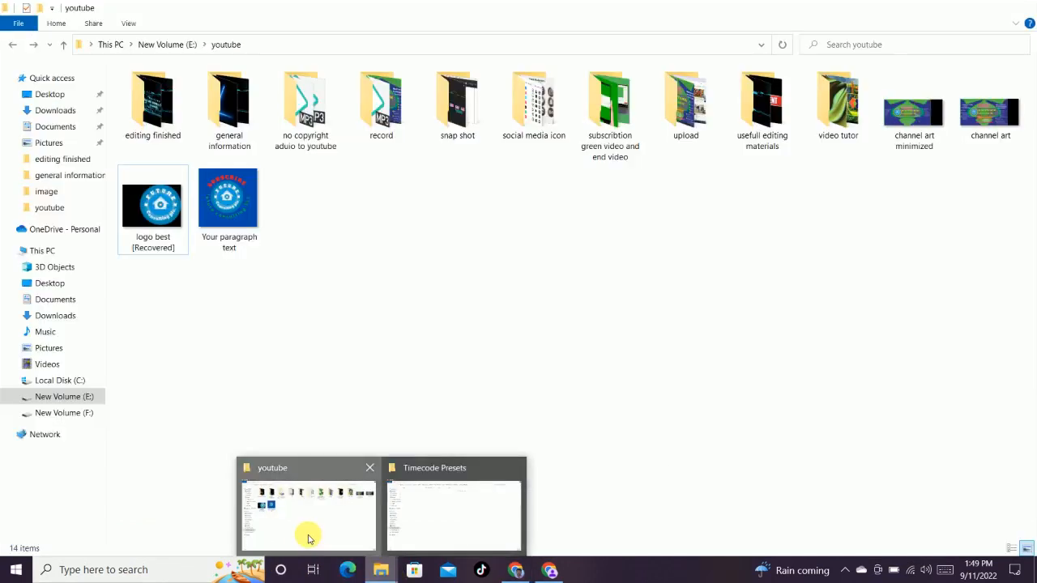
pyautogui.click(308, 537)
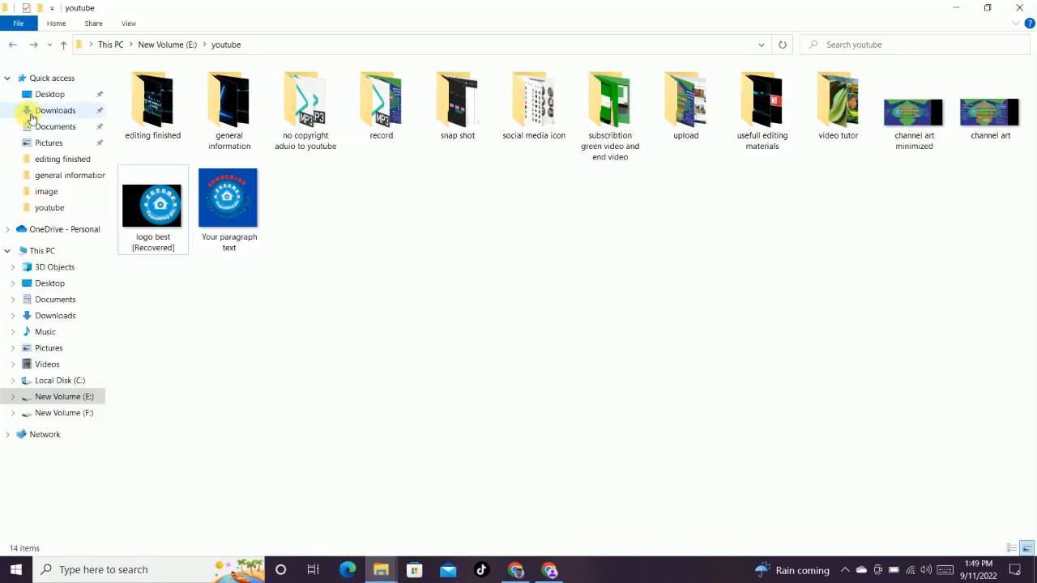
pyautogui.click(33, 118)
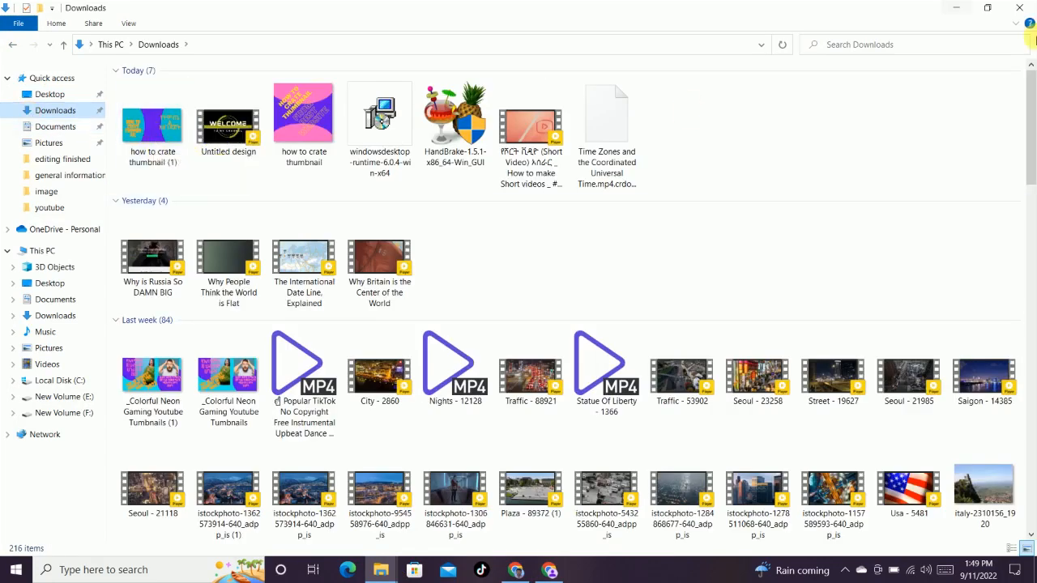
pyautogui.click(960, 10)
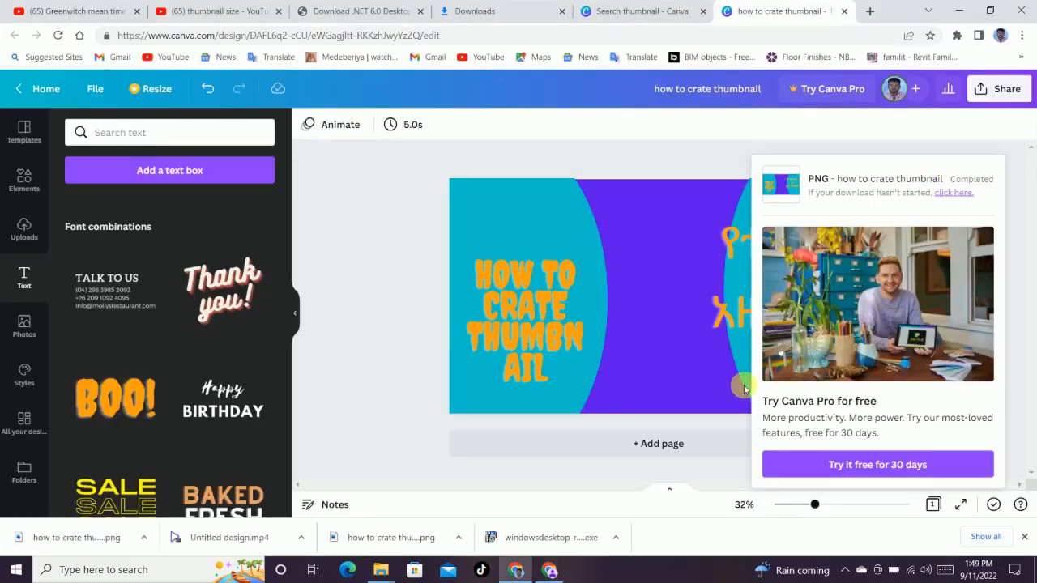